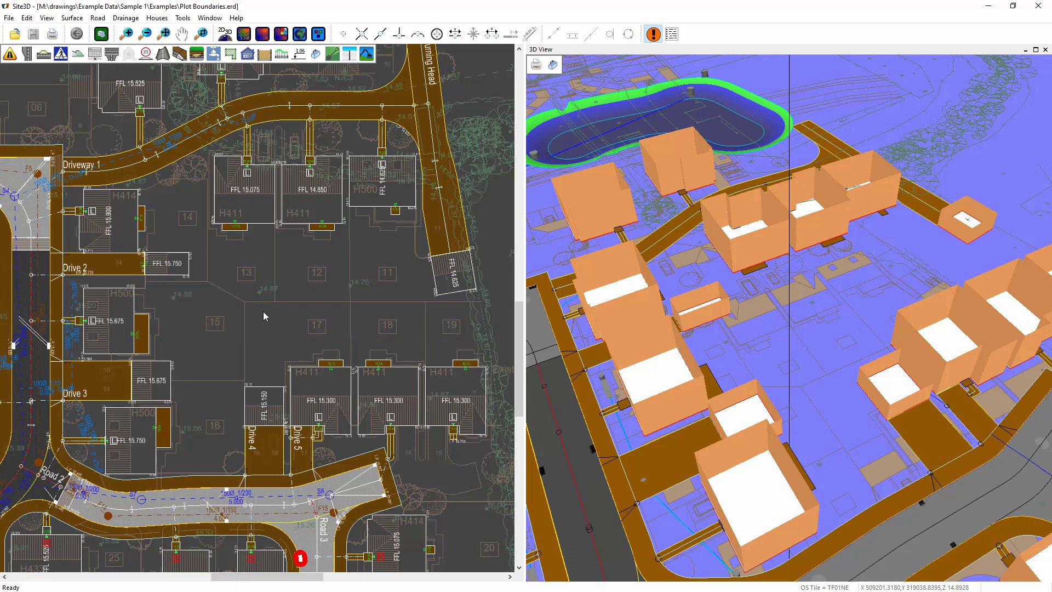
Turn on a point snap and start a new plot boundary from behind plot 14, down between plots 14 and 13, to plot 15's rear corner.
left_click(263, 54)
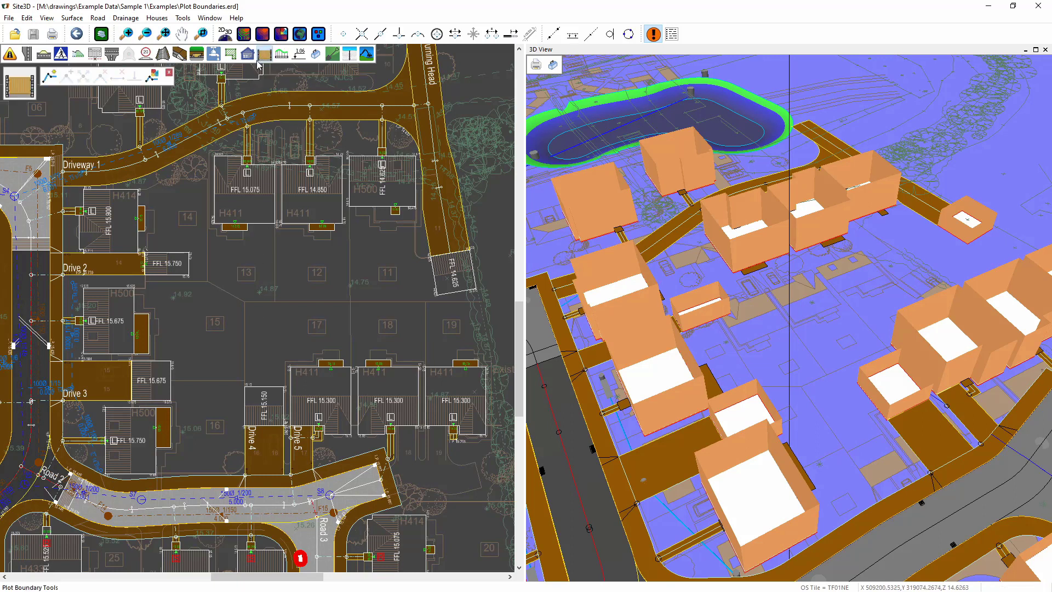
left_click(49, 76)
left_click(342, 34)
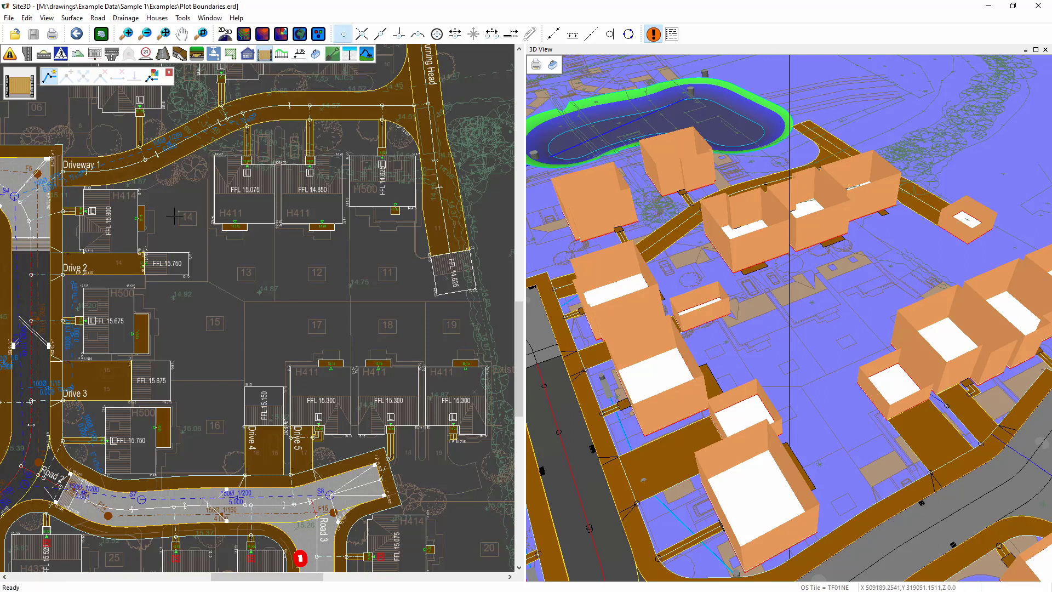
scroll(177, 196, "up", 3)
left_click(148, 148)
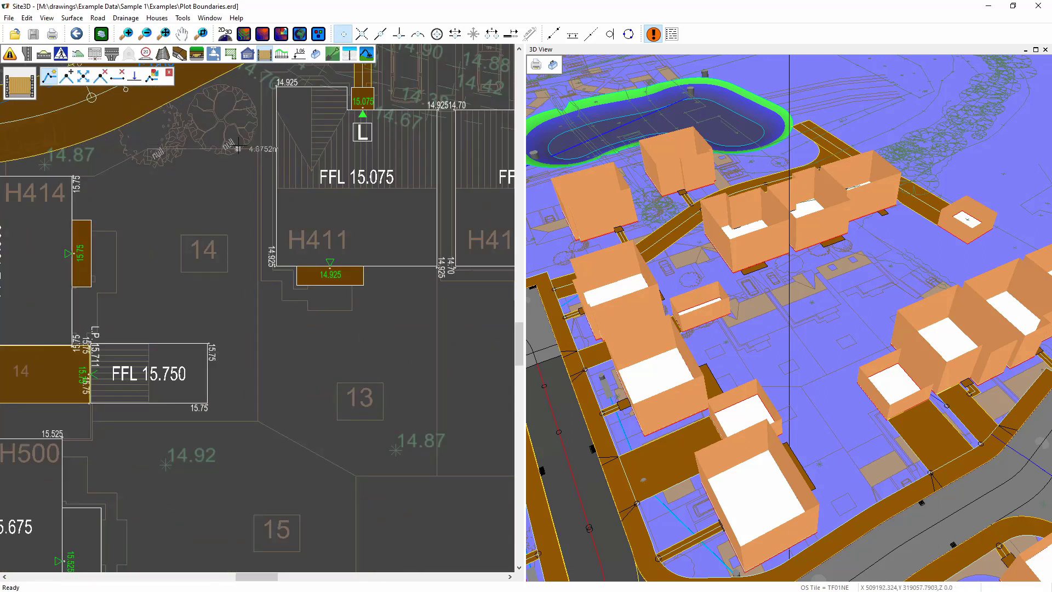
left_click(257, 148)
left_click(256, 420)
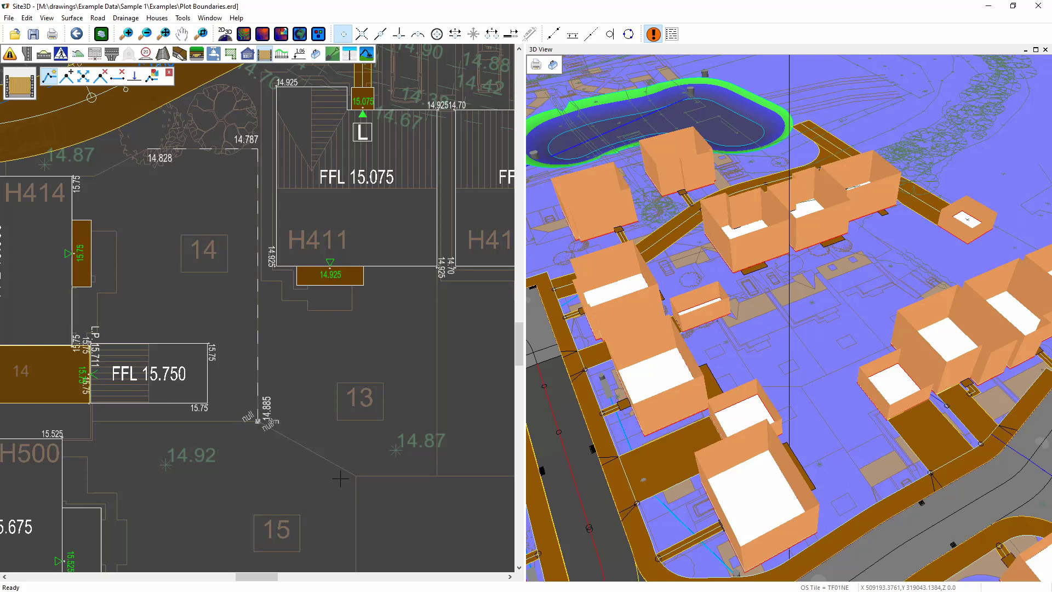
left_click(356, 476)
Continue the plot boundary along the rear of plots 13, 12 and 11 to the outer edge of plot 19 and finish it.
middle_click_drag(416, 463, 227, 371)
scroll(226, 371, "down", 2)
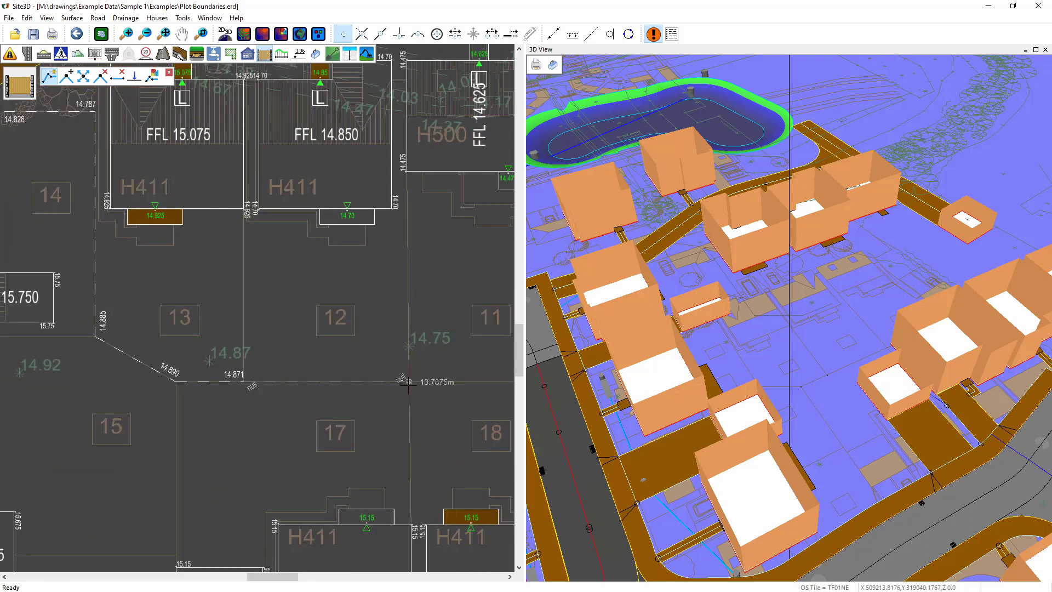
left_click(409, 381)
scroll(411, 410, "down", 1)
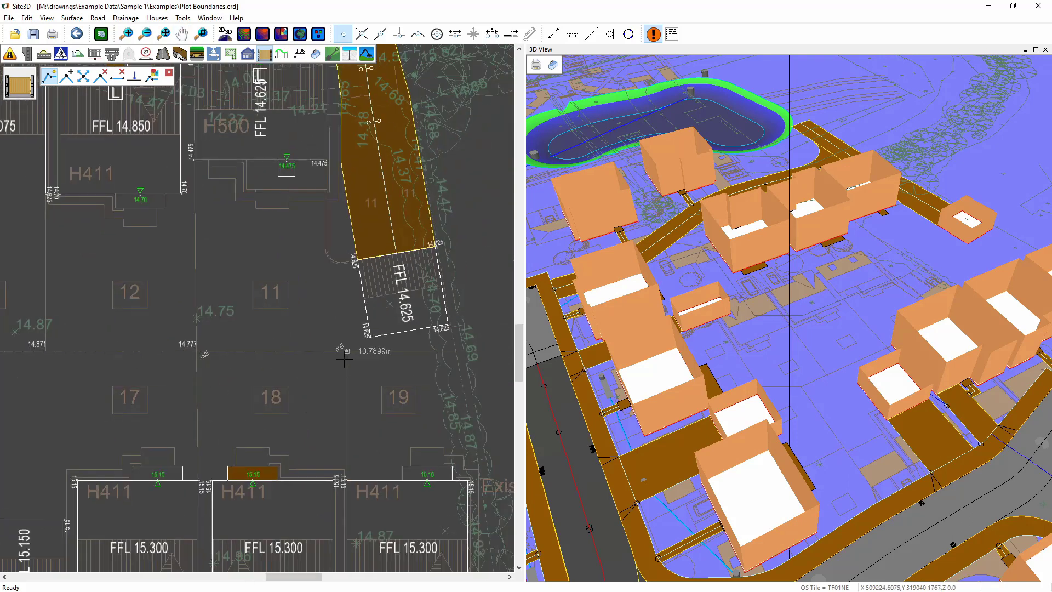
left_click(346, 351)
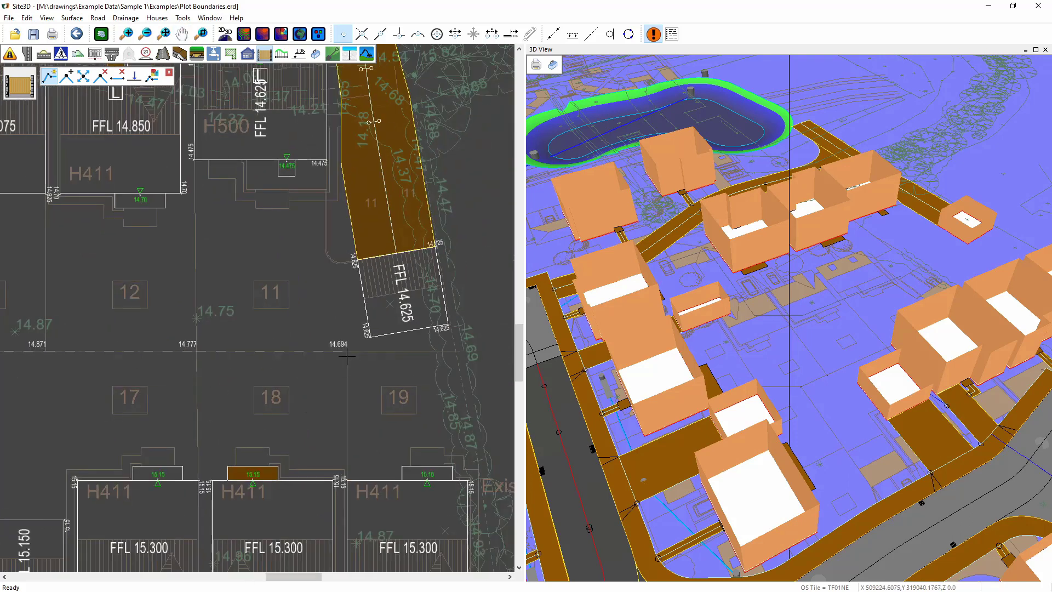
left_click(457, 351)
right_click(451, 325)
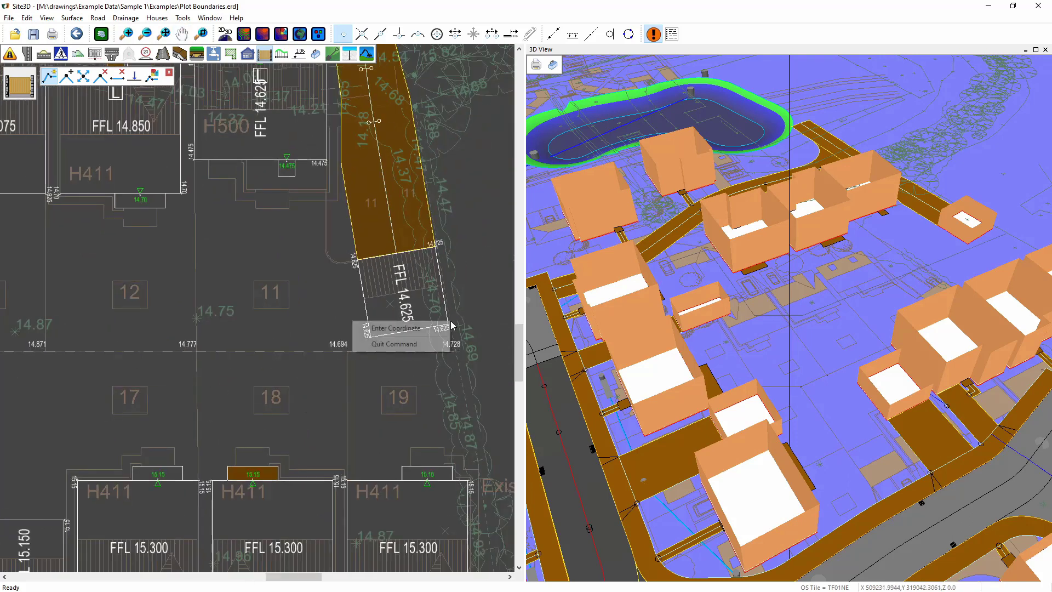
left_click(417, 346)
Draw a new plot boundary between plots 18 and 19, from the H411 house to the rear boundary.
middle_click_drag(190, 338, 361, 350)
left_click(49, 76)
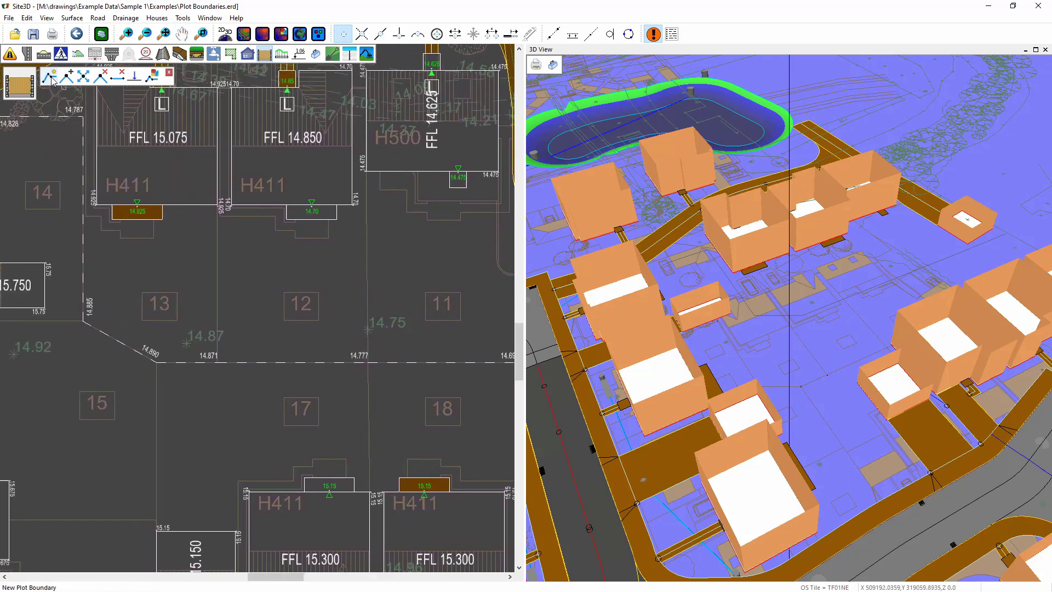
middle_click_drag(491, 467, 374, 374)
left_click(403, 399)
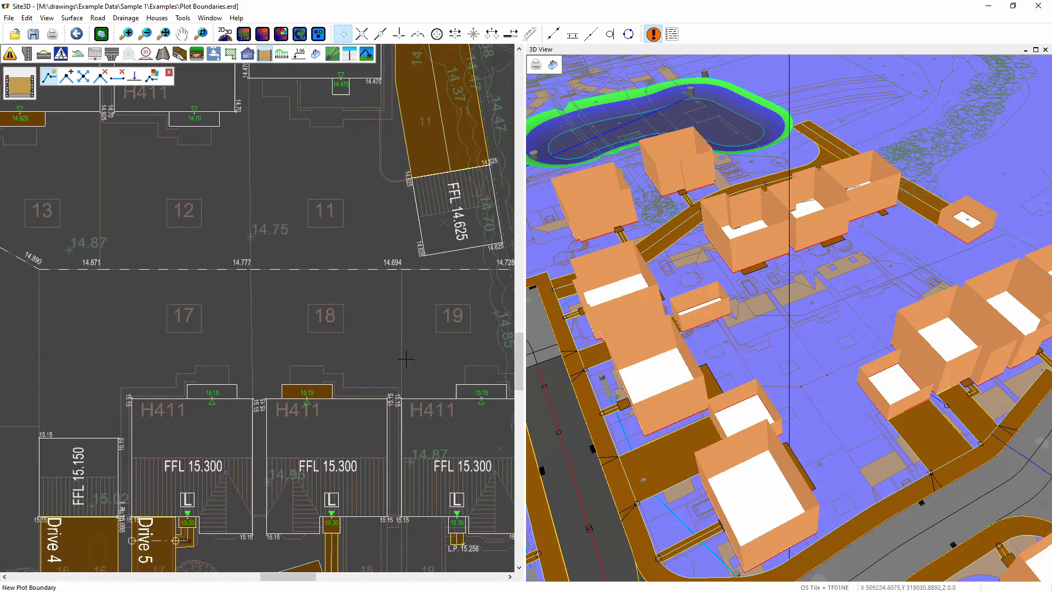
left_click(402, 269)
right_click(411, 278)
left_click(366, 301)
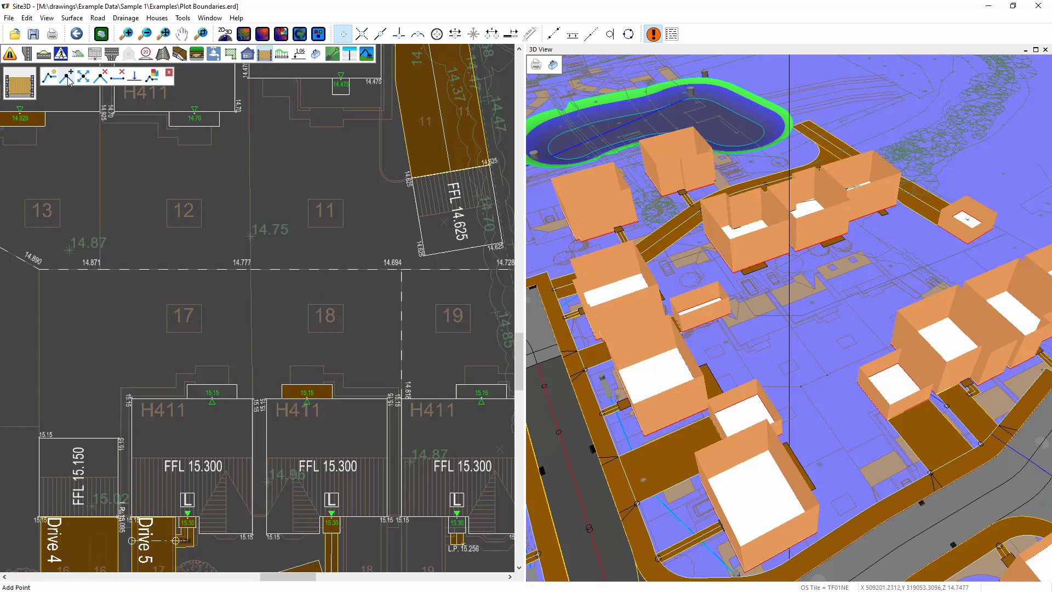
Draw one plot boundary between plots 17 and 18 that continues between plots 12 and 11, and another between plots 13 and 12.
left_click(251, 357)
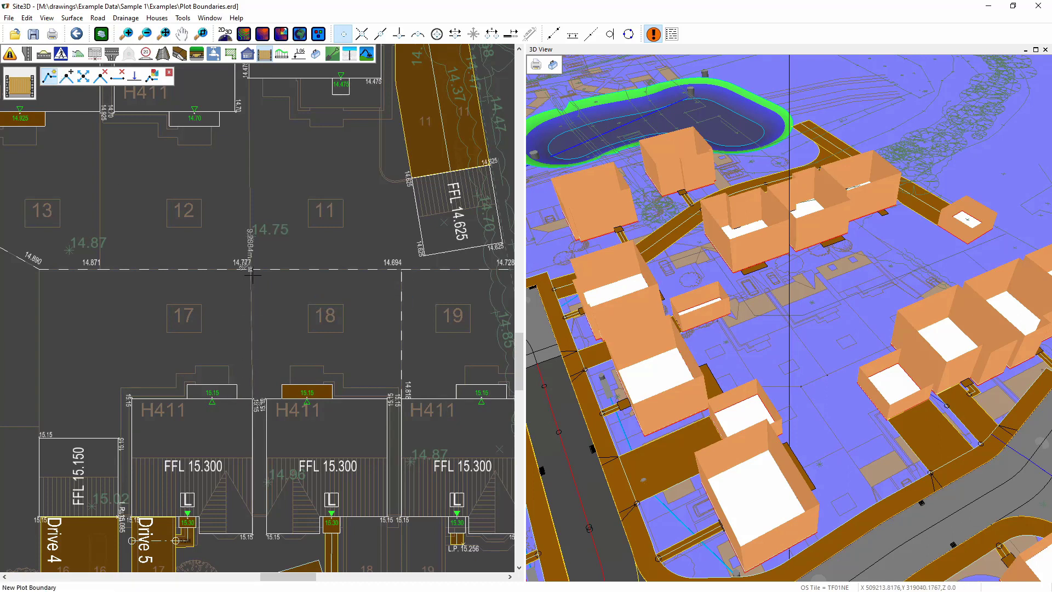
left_click(251, 269)
left_click(249, 80)
right_click(268, 110)
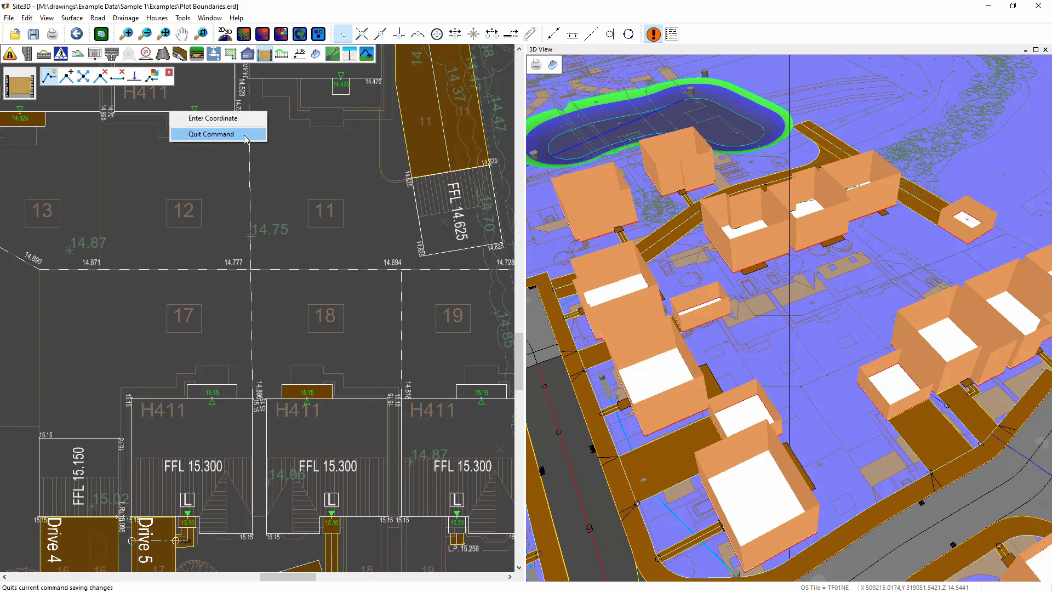
left_click(230, 133)
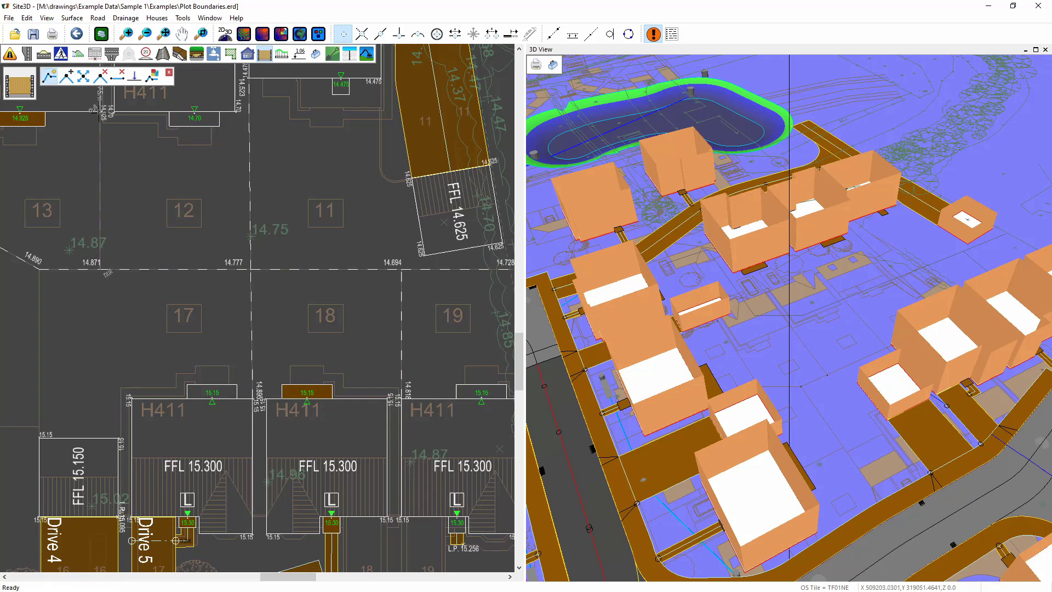
right_click(99, 206)
left_click(70, 228)
Draw a plot boundary from the rear corner between plots 15 and 17, then across between plots 15 and 16 to the FFL 15.675 garage.
middle_click_drag(99, 269, 332, 237)
left_click(49, 77)
left_click(271, 236)
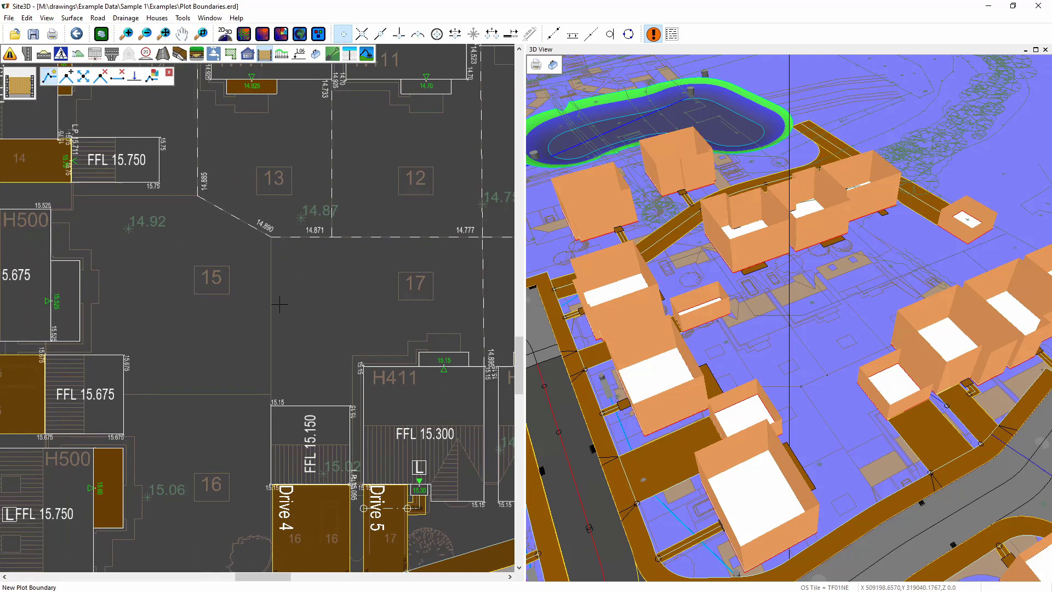
left_click(271, 394)
left_click(124, 394)
right_click(88, 355)
left_click(120, 378)
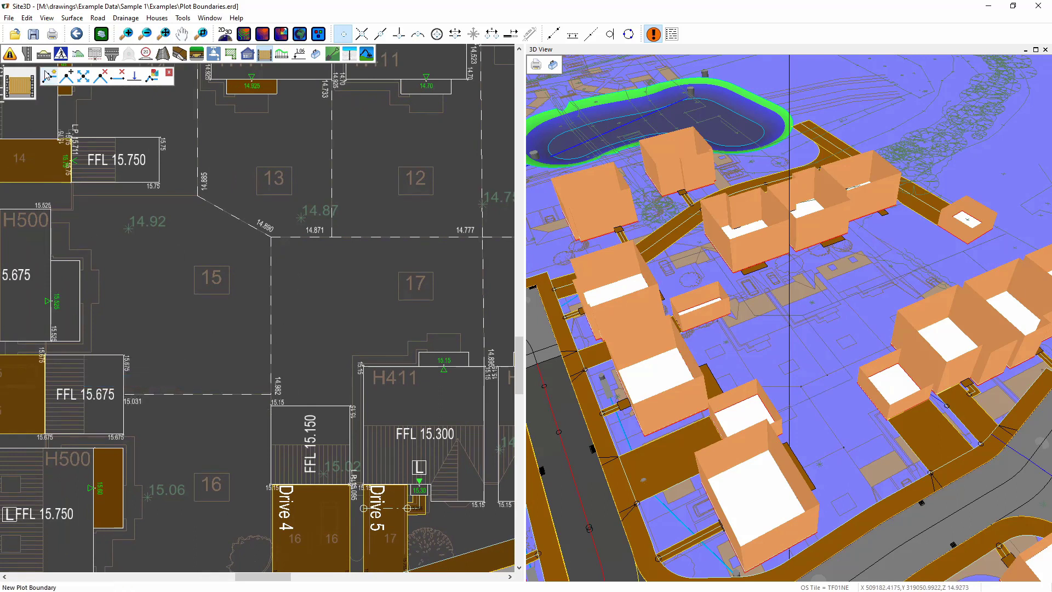
Draw a plot boundary between plots 14 and 15, from the rear boundary's bend to below the FFL 15.750 garage's front corner.
left_click(194, 195)
left_click(73, 195)
right_click(126, 201)
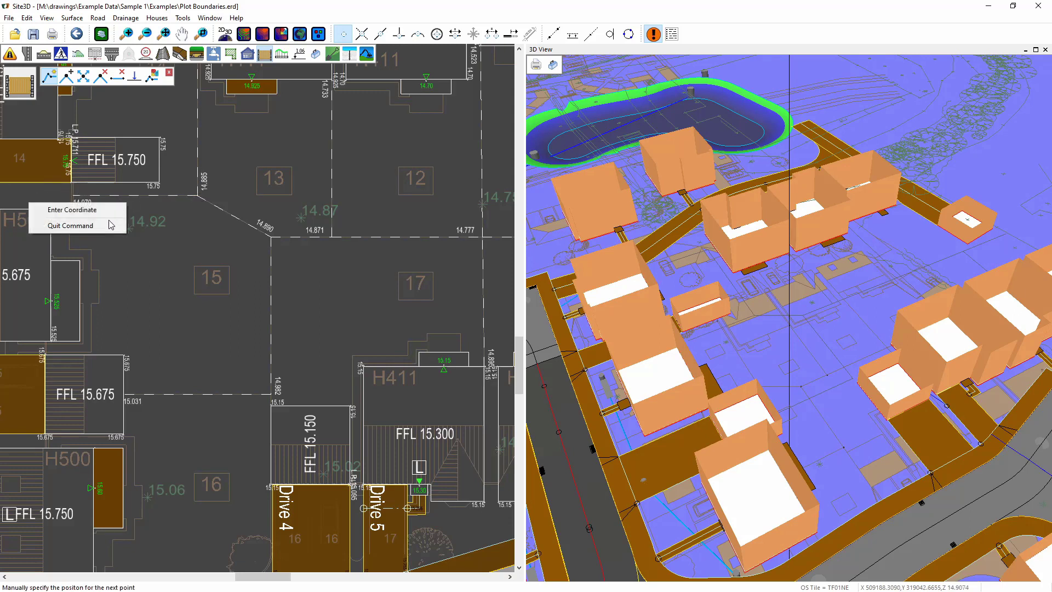
left_click(110, 224)
Turn off the point snap and set the level of the plot 15/16 boundary's end at the FFL 15.675 garage to 15.675.
middle_click_drag(296, 231, 197, 328)
scroll(189, 332, "down", 2)
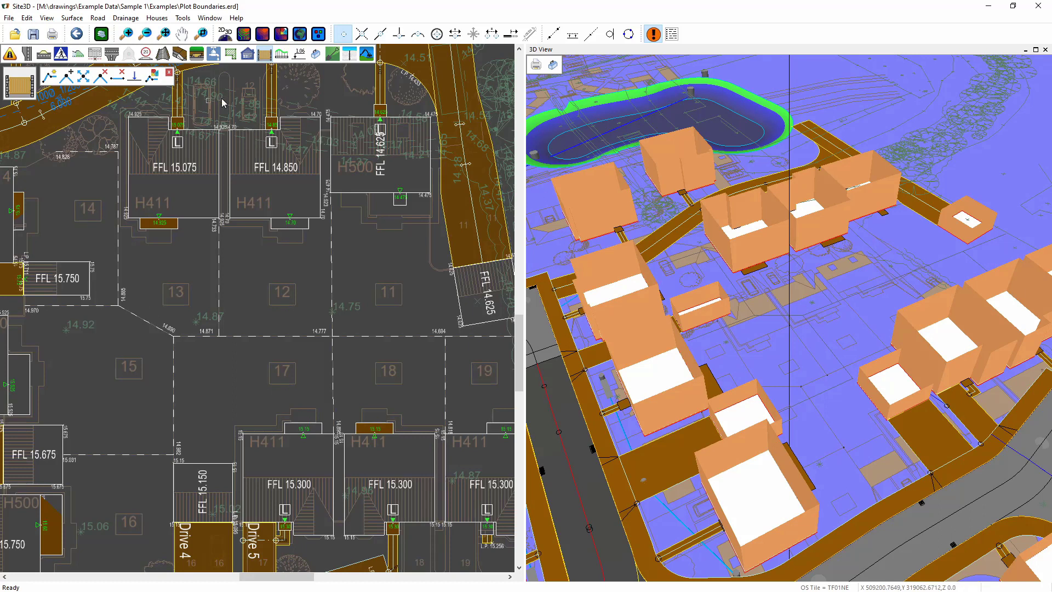
left_click(343, 35)
middle_click_drag(110, 295, 193, 269)
left_click(134, 77)
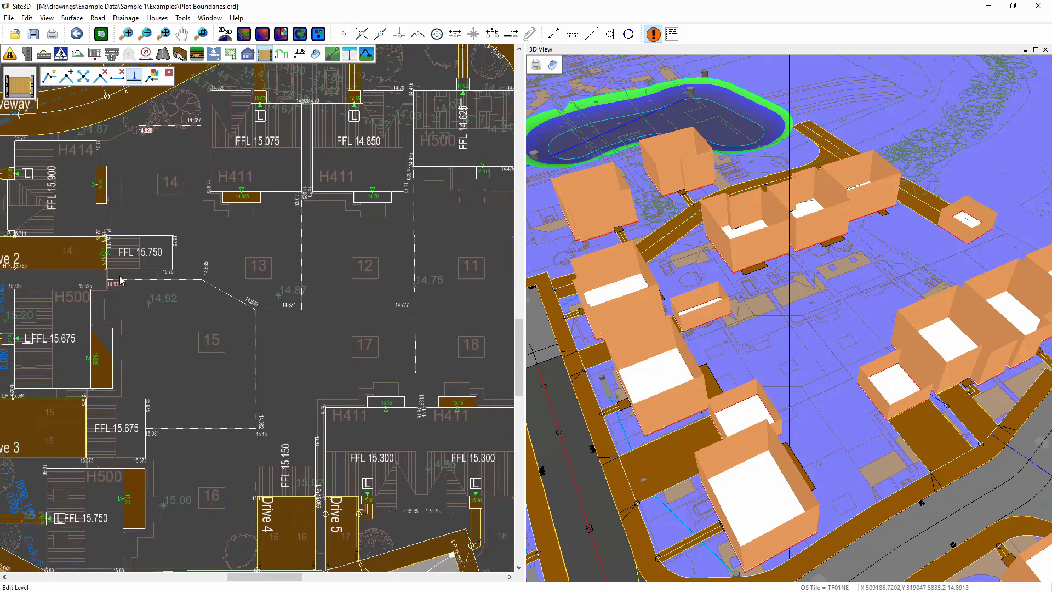
scroll(112, 305, "up", 1)
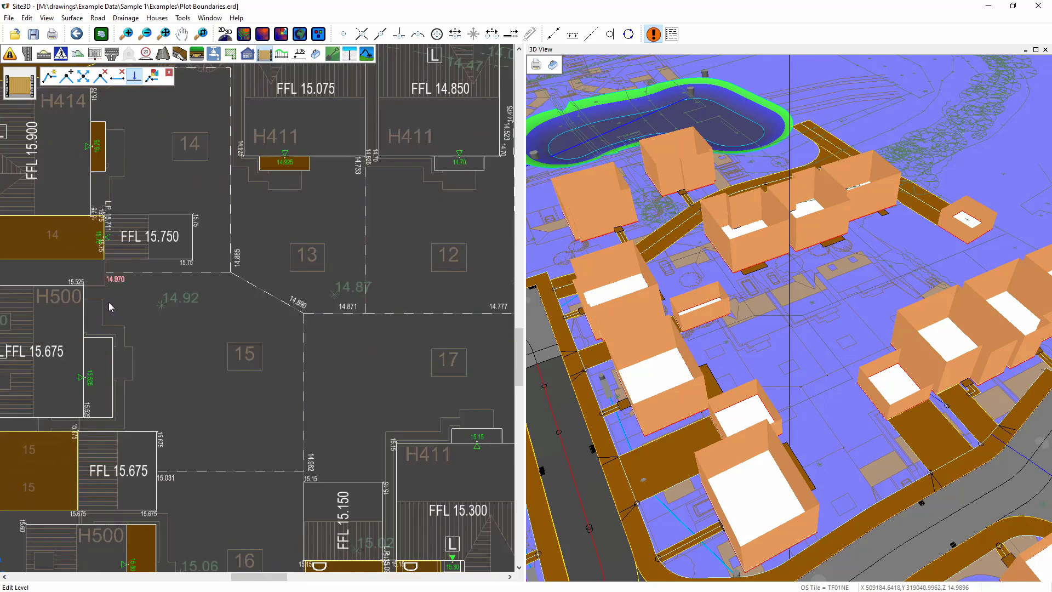
scroll(104, 289, "up", 4)
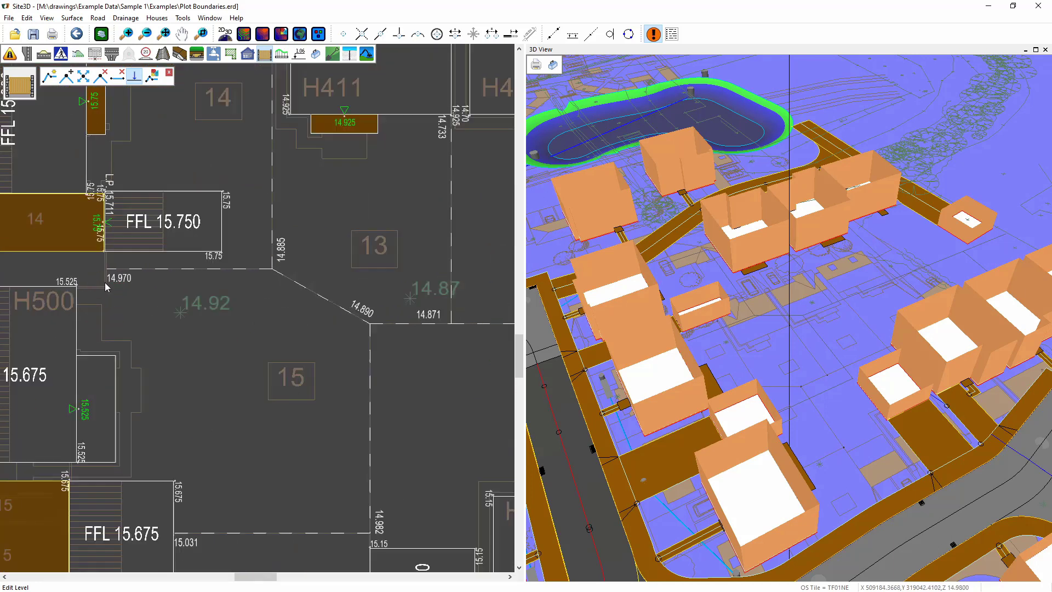
middle_click_drag(120, 433, 133, 238)
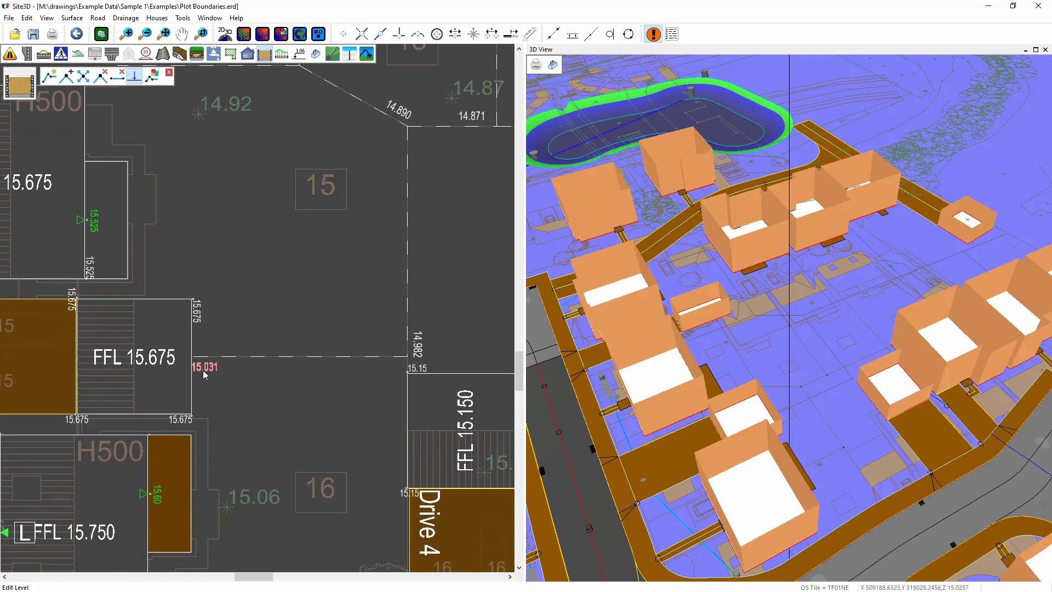
left_click(203, 369)
double_click(535, 283)
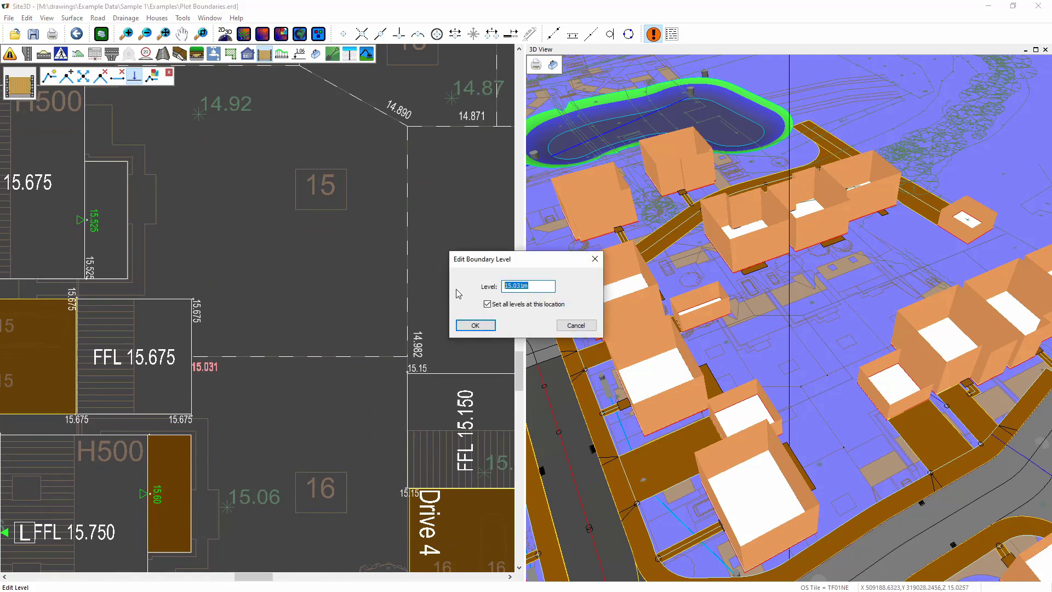
type("15.675")
left_click(476, 325)
Set the level of the plot 14/15 boundary's end near the FFL 15.750 garage to 15.675.
middle_click_drag(179, 268, 234, 414)
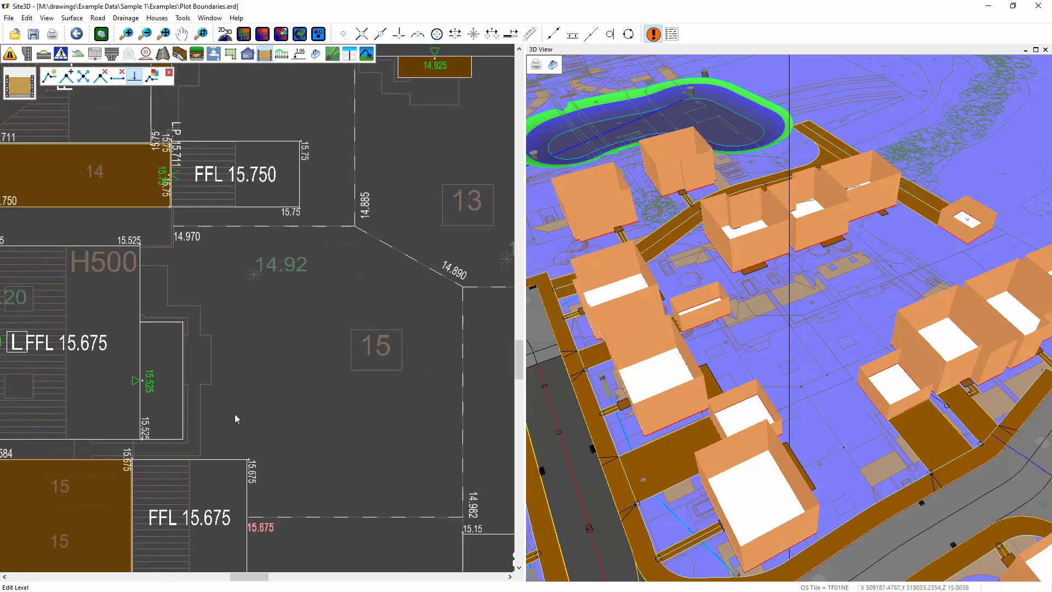
left_click(181, 241)
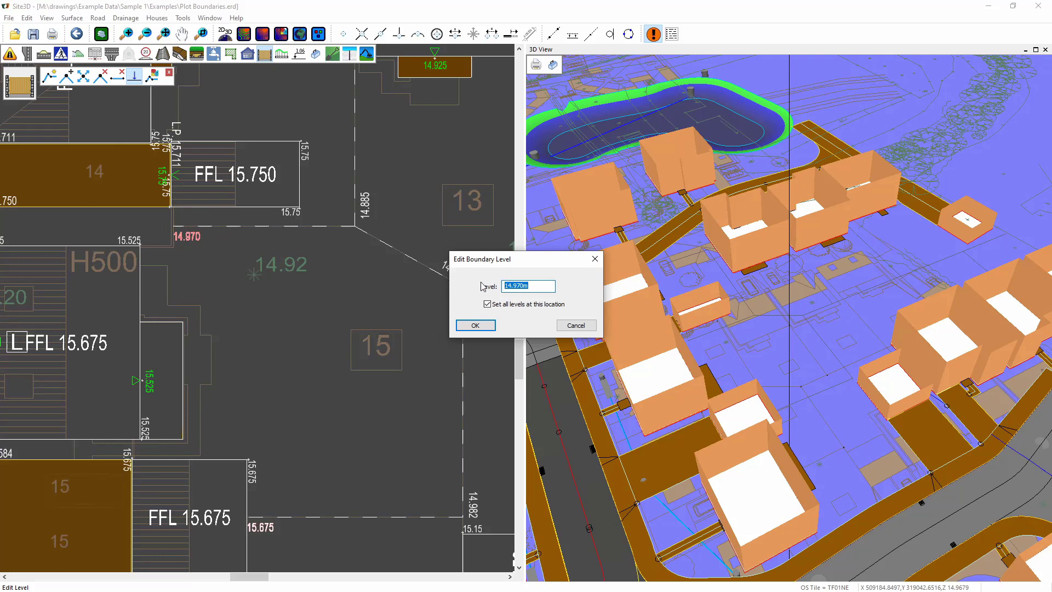
type("1")
left_click(482, 329)
Set the level at the house end of the boundary between plots 13 and 12 to 14.925.
middle_click_drag(175, 243, 159, 409)
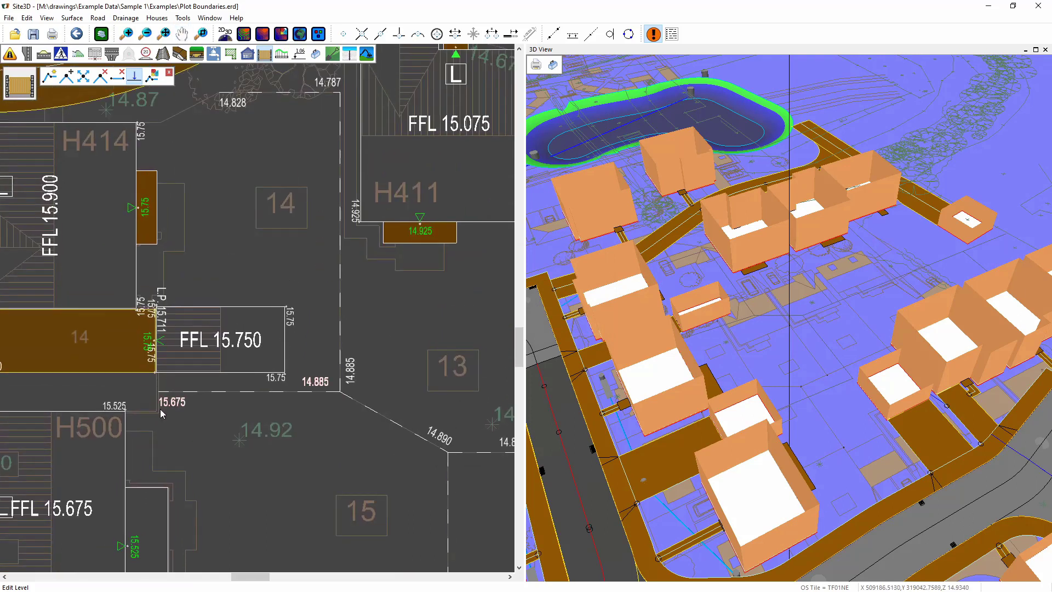
scroll(240, 377, "up", 3)
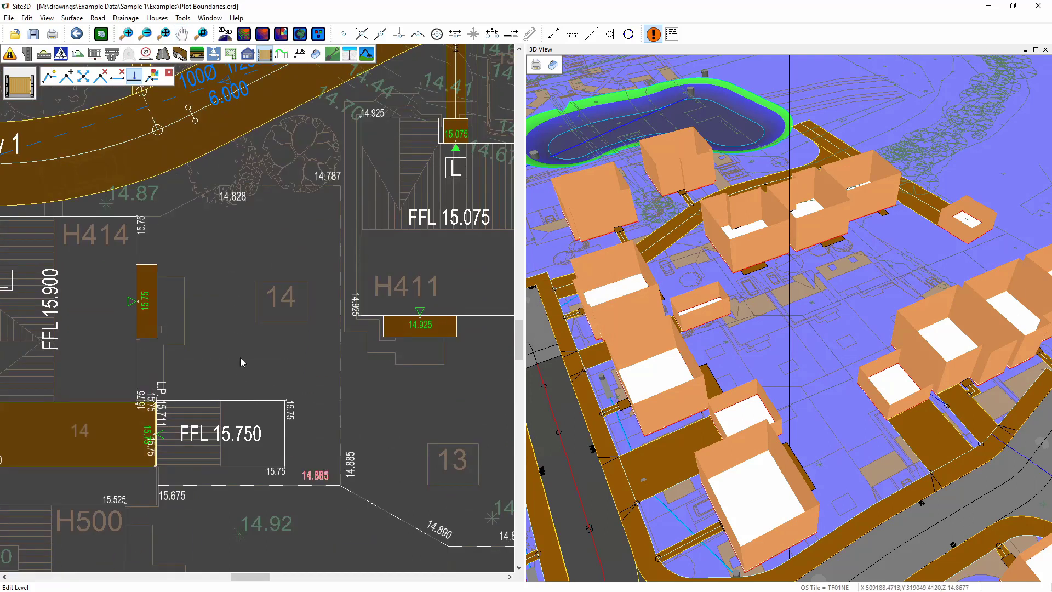
middle_click_drag(326, 394, 163, 214)
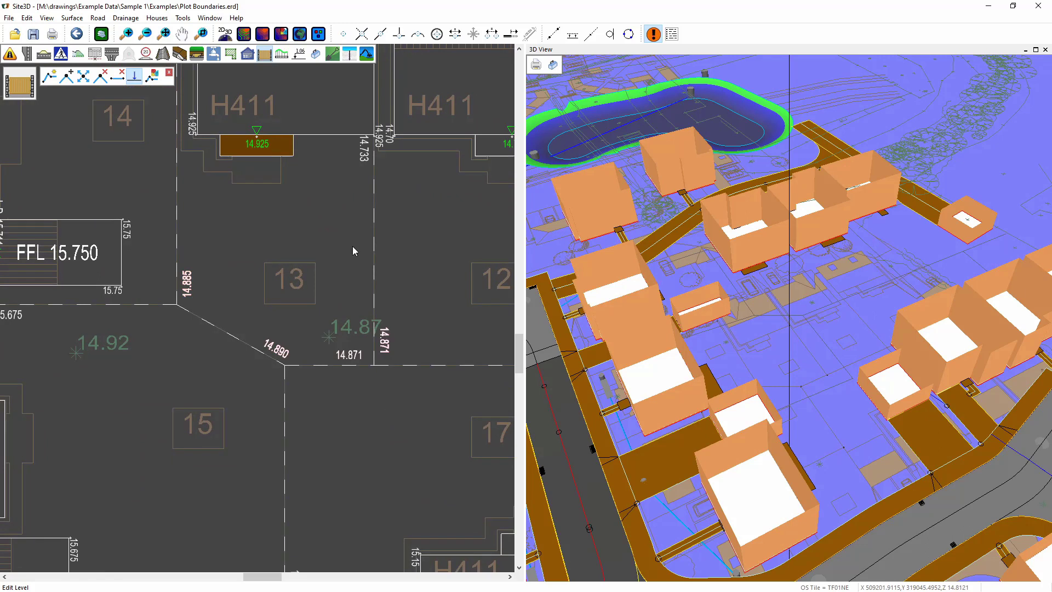
left_click(369, 165)
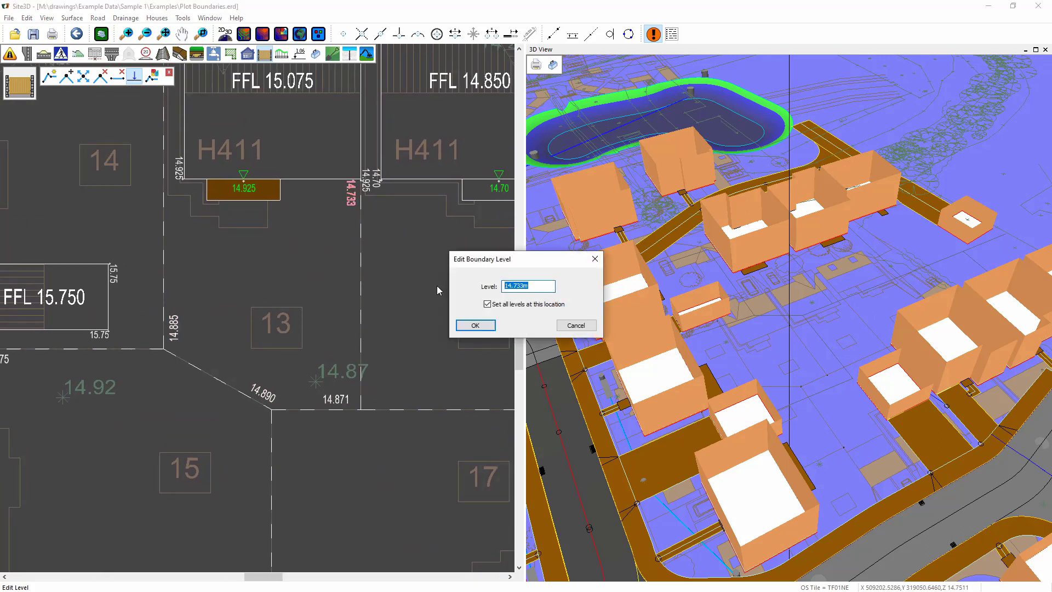
type("14.925")
left_click(475, 327)
Set the level at the house end of the boundary between plots 12 and 11 to 14.475.
middle_click_drag(357, 319, 163, 317)
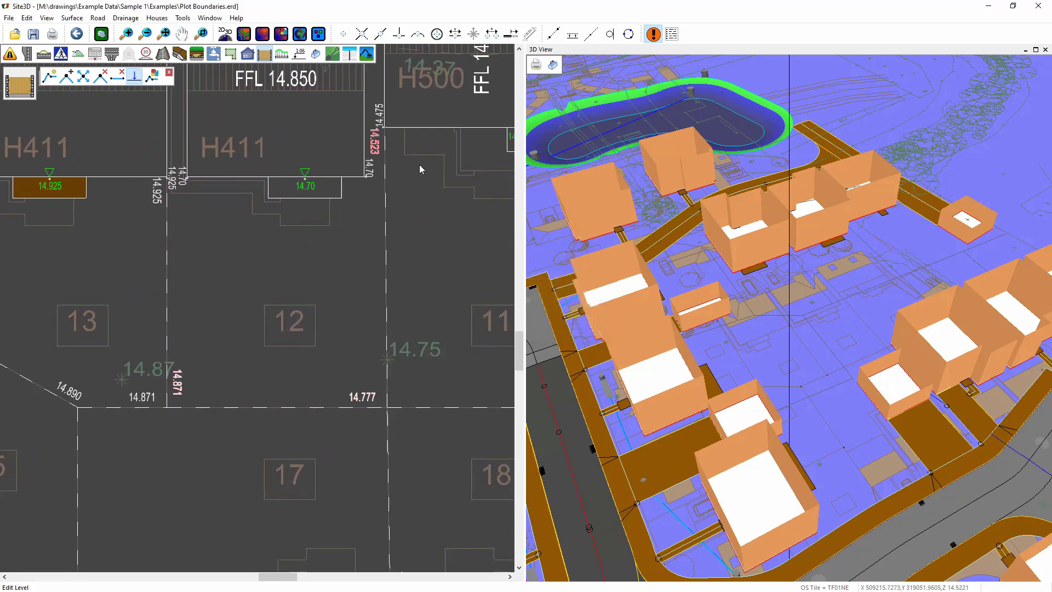
left_click(420, 165)
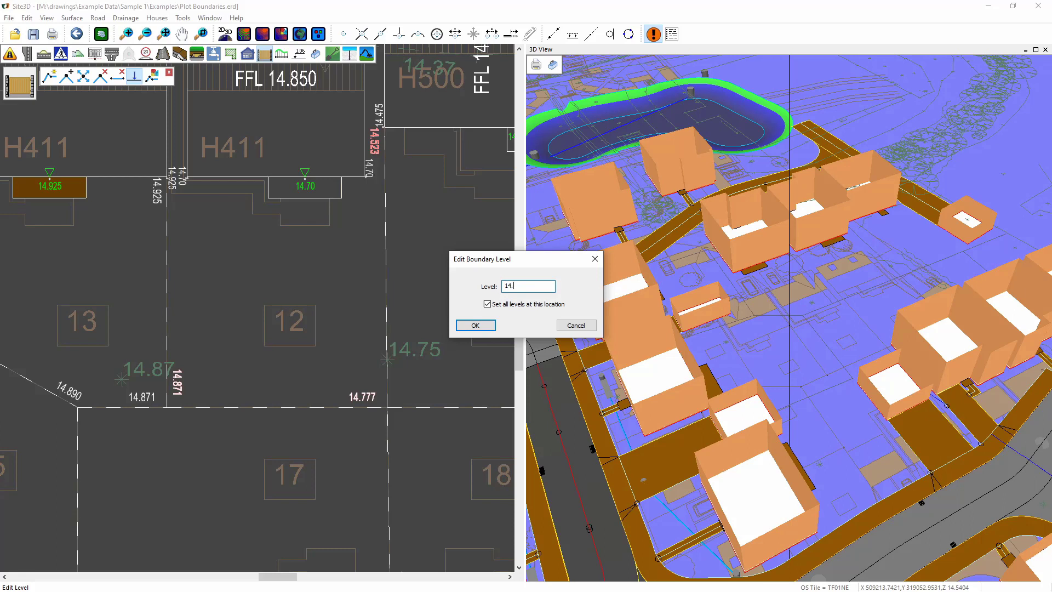
left_click(475, 326)
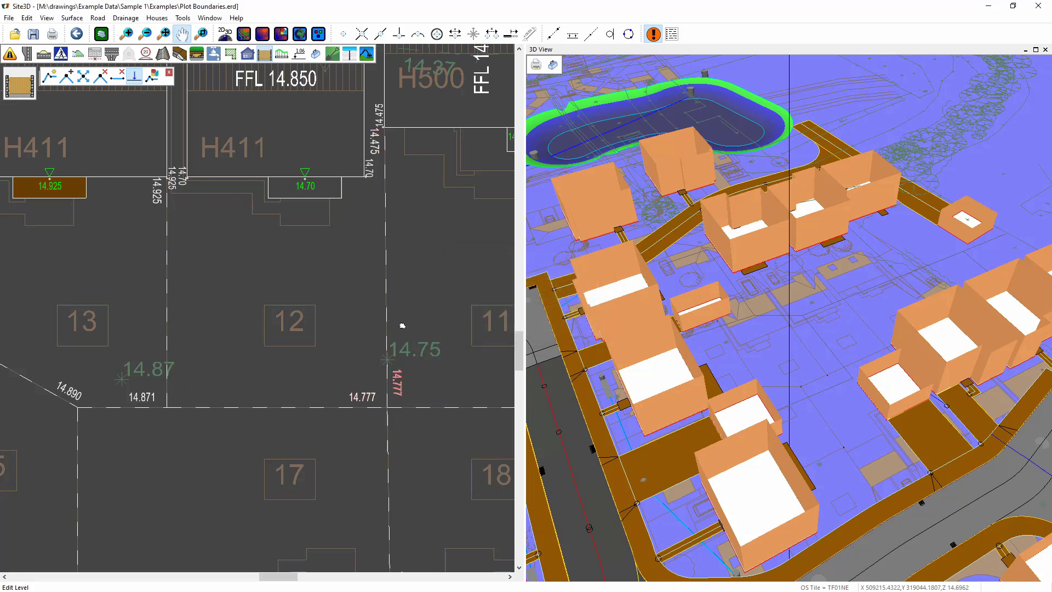
Set the level at the house end of the boundary between plots 18 and 19 to 15.15.
scroll(188, 329, "right", 8)
scroll(441, 217, "down", 5)
scroll(330, 303, "down", 2)
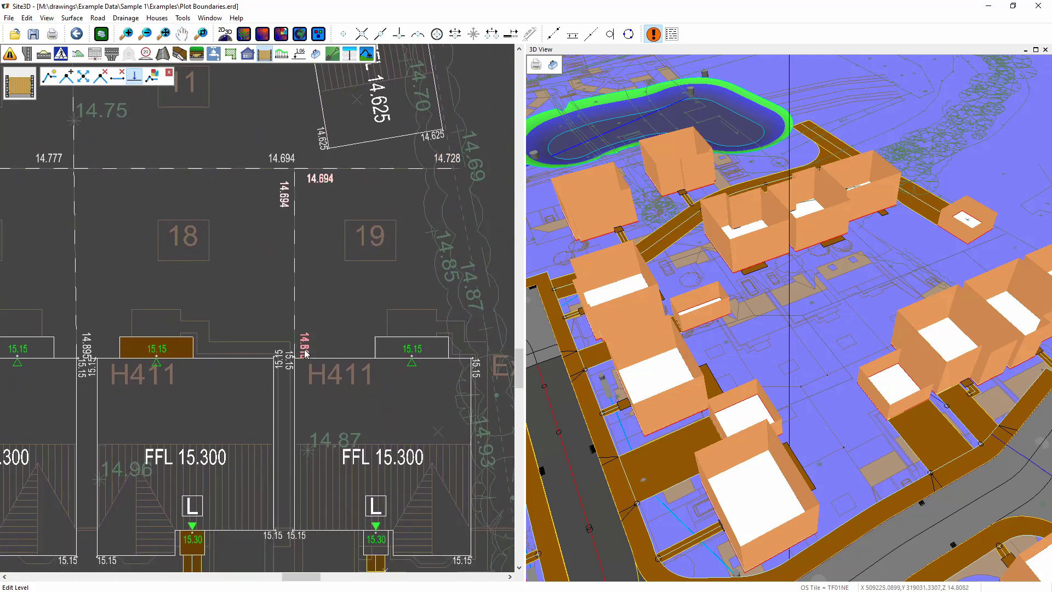
scroll(304, 352, "up", 1)
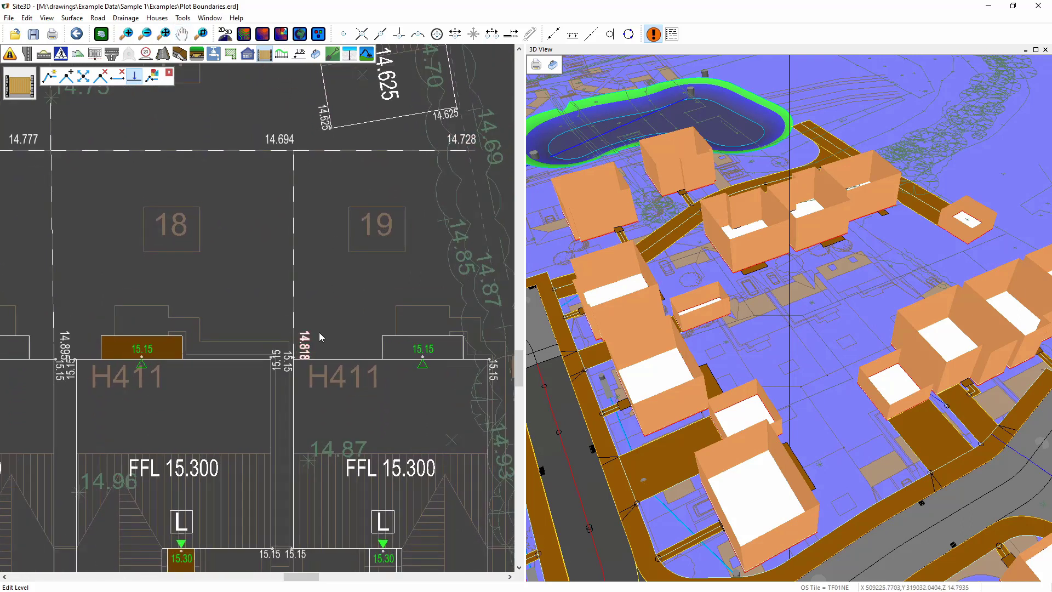
left_click(304, 349)
left_click_drag(542, 286, 484, 290)
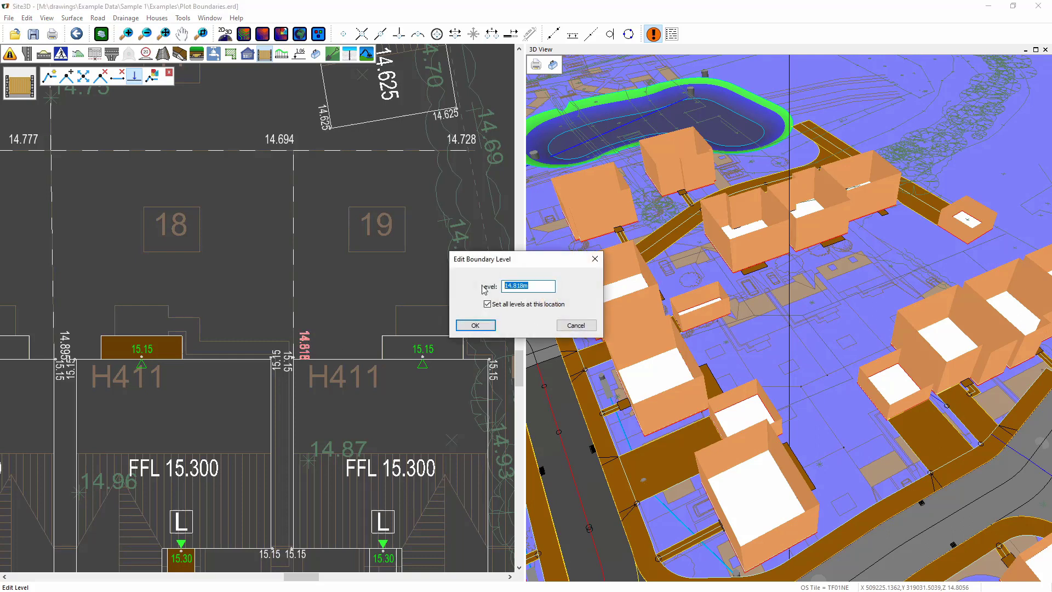
type("15.15")
left_click(492, 325)
Set the level at the house end of the boundary between plots 17 and 18 to 15.15.
left_click(90, 347)
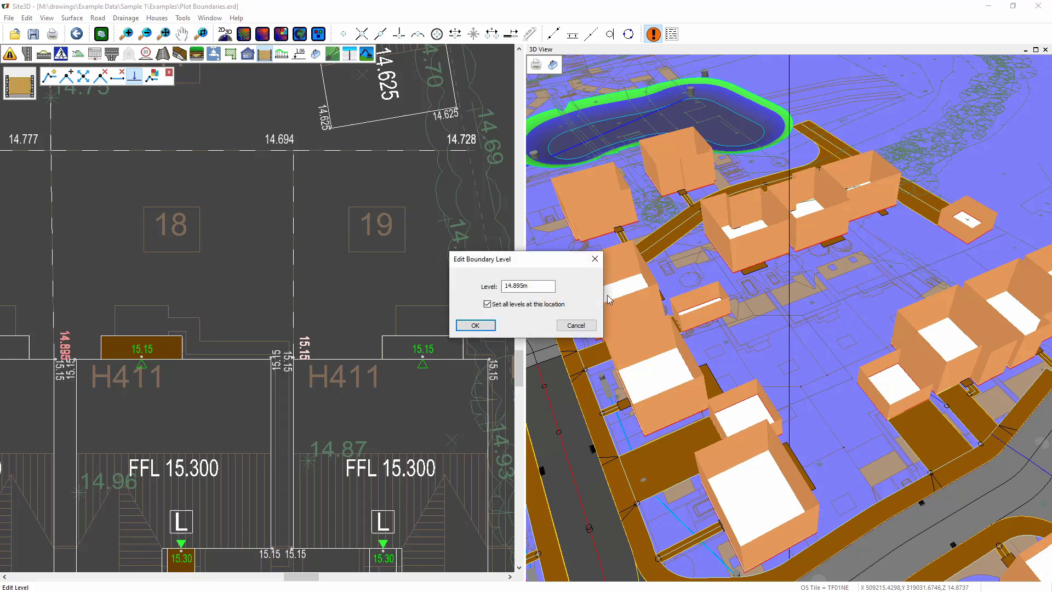
left_click_drag(553, 297, 495, 289)
type("15.15")
left_click(460, 326)
Set all levels where the plot 15/16 boundary meets the plot 17 boundary, beside the FFL 15.150 garage, to 15.20.
middle_click_drag(274, 305, 650, 308)
middle_click_drag(160, 338, 338, 272)
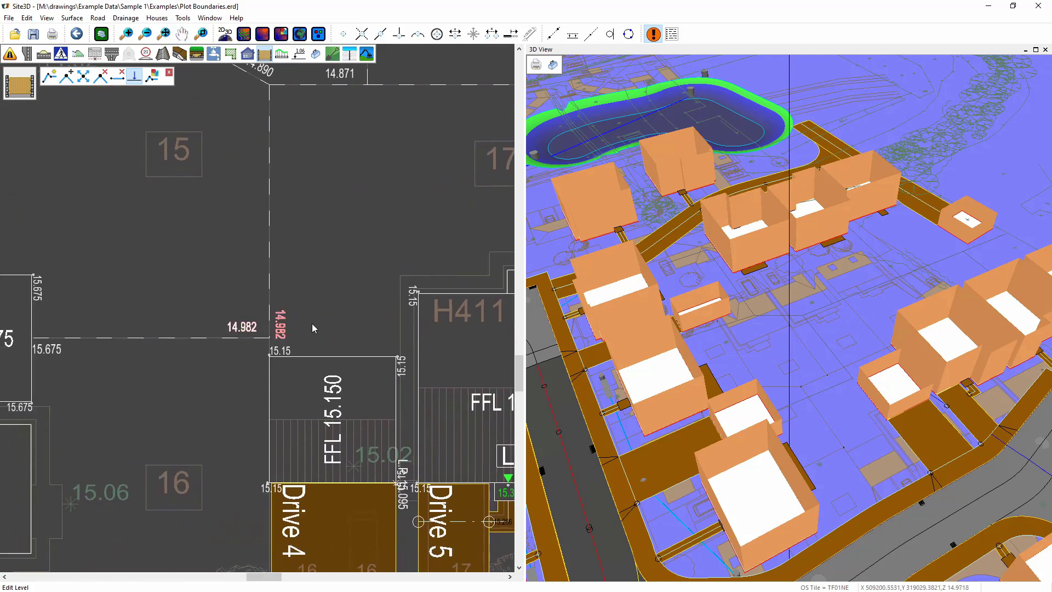
left_click(252, 344)
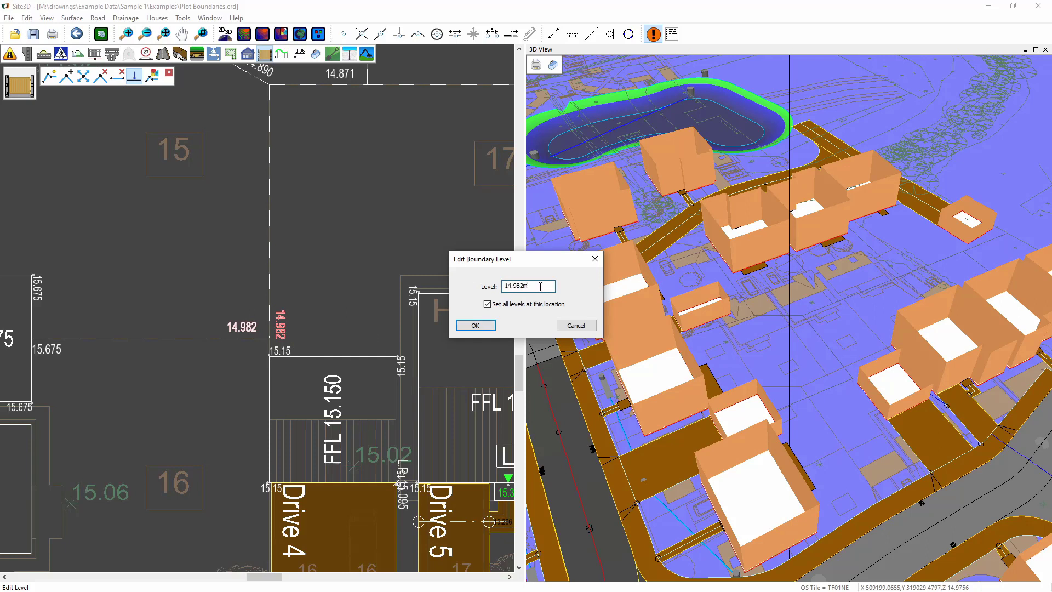
type("1")
left_click(475, 326)
scroll(286, 378, "down", 3)
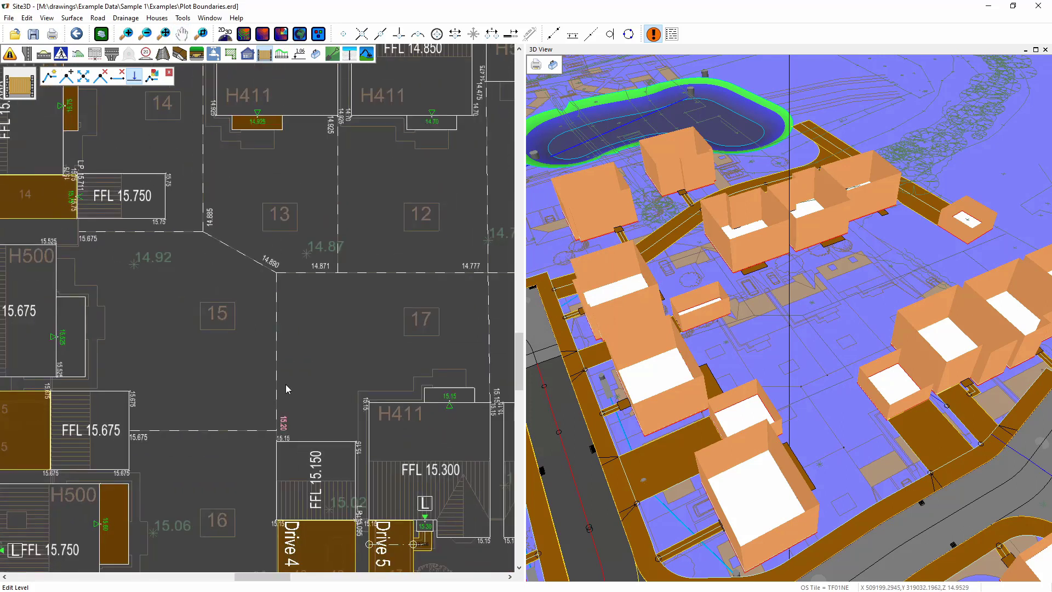
Create the final surface and inspect the plots on it from a low angle in 3D.
scroll(286, 389, "down", 2)
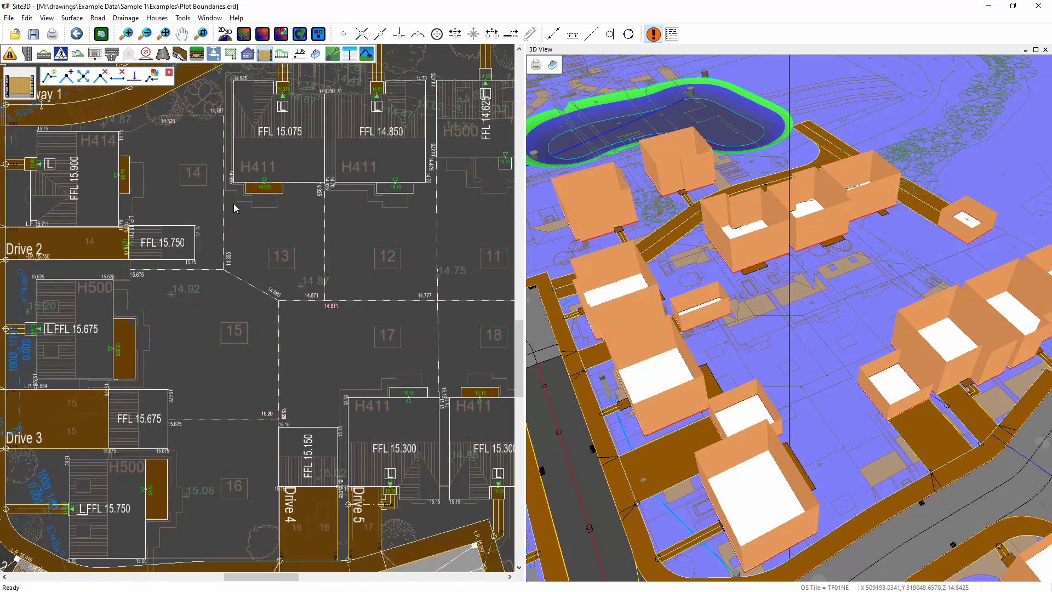
middle_click_drag(277, 200, 181, 213)
left_click(74, 19)
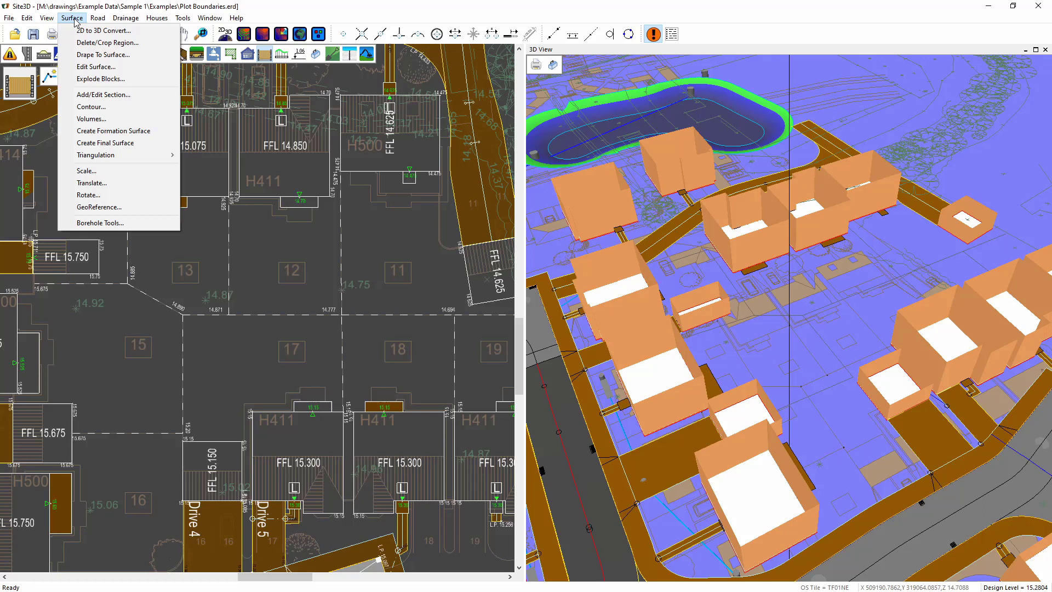
left_click(106, 142)
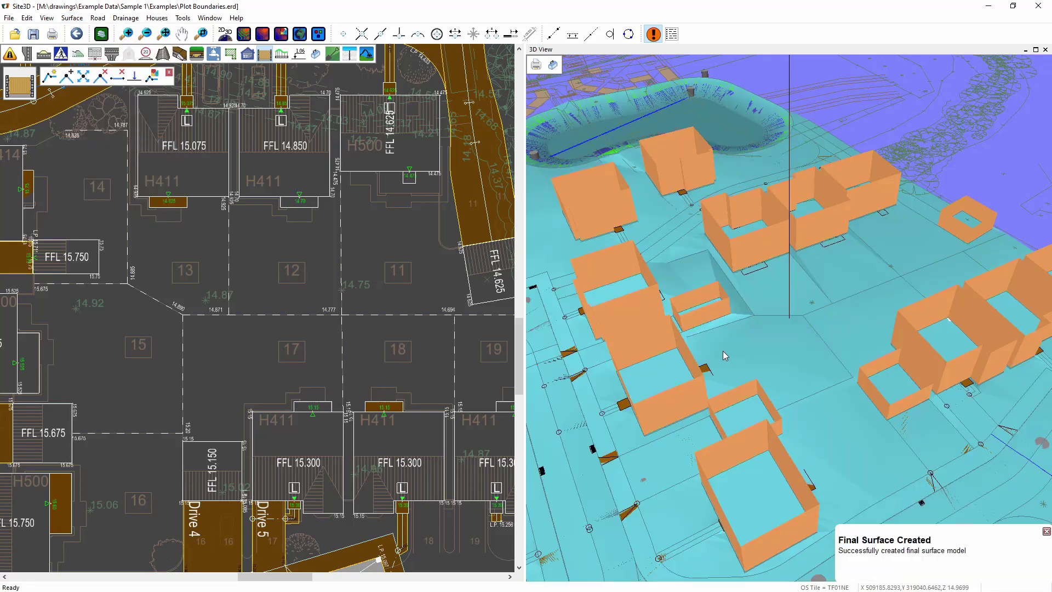
left_click_drag(859, 333, 777, 375)
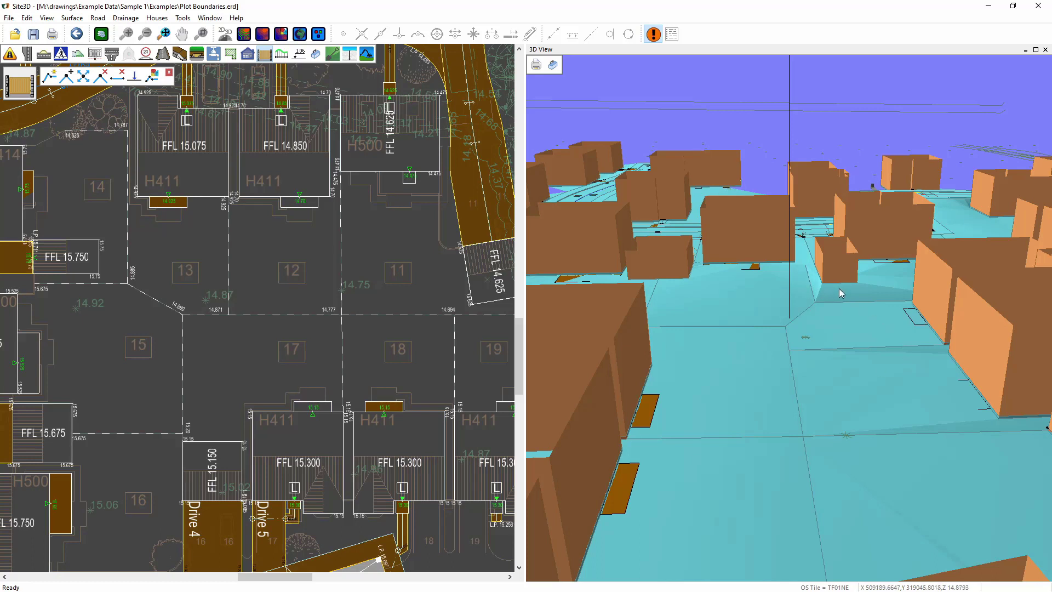
Add a spot gradient annotation in plot 14's garden that annotates the Final Surface submodel.
left_click(299, 53)
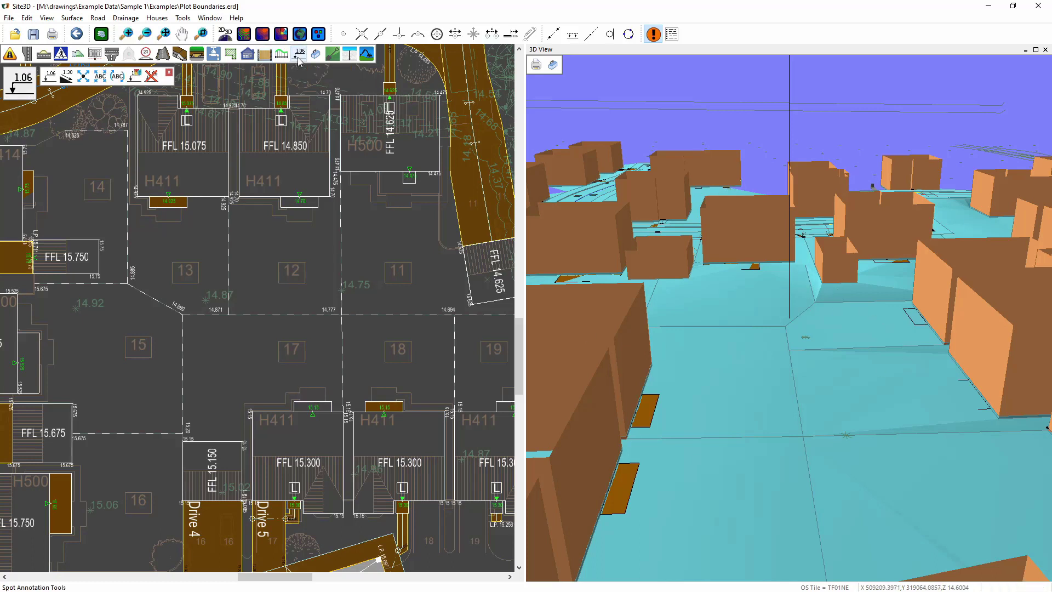
left_click(66, 76)
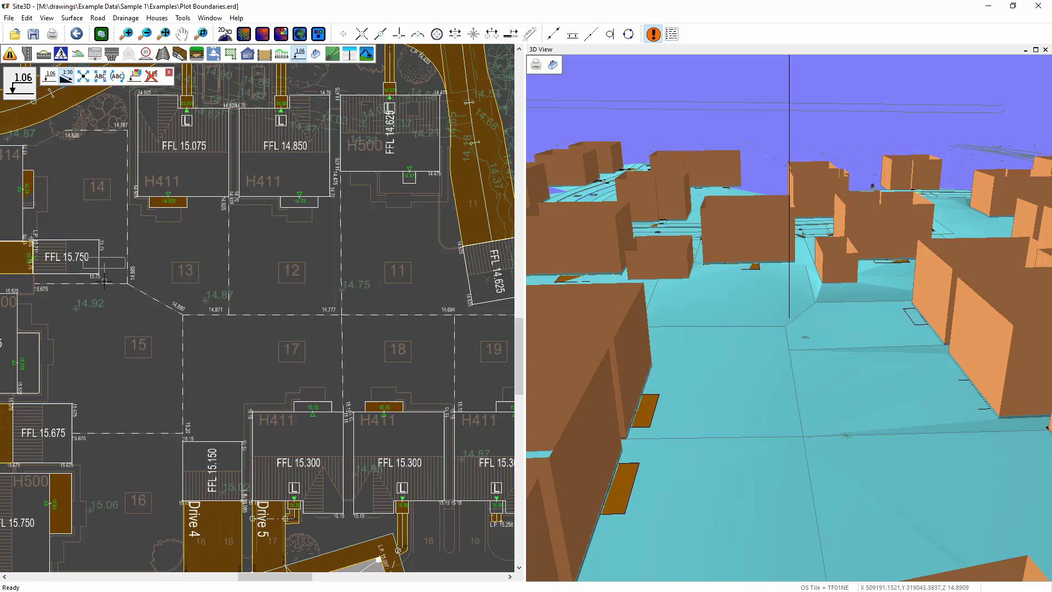
left_click(82, 216)
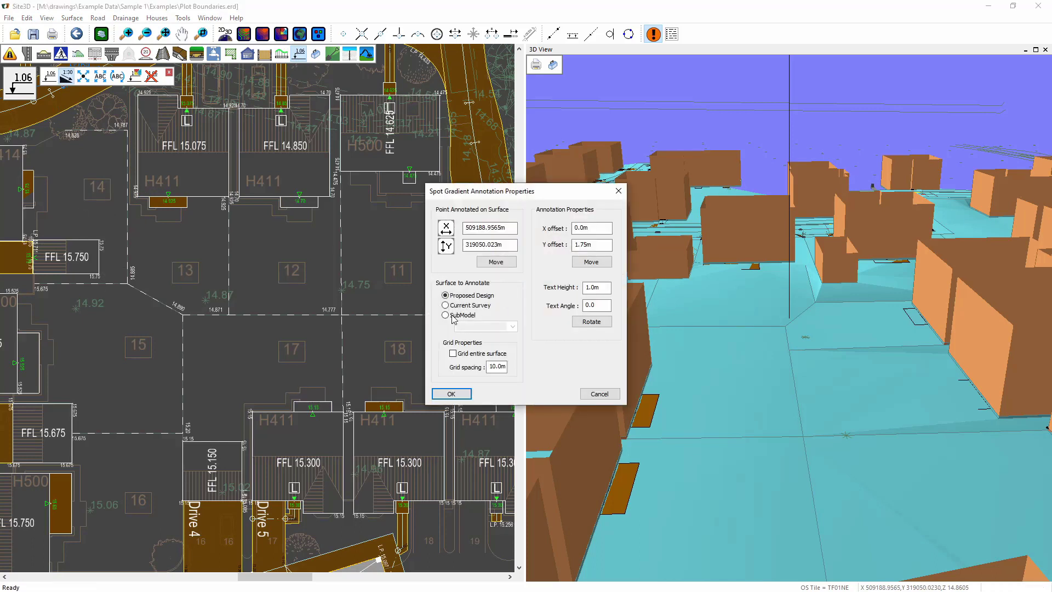
left_click(445, 315)
left_click(512, 327)
left_click(476, 335)
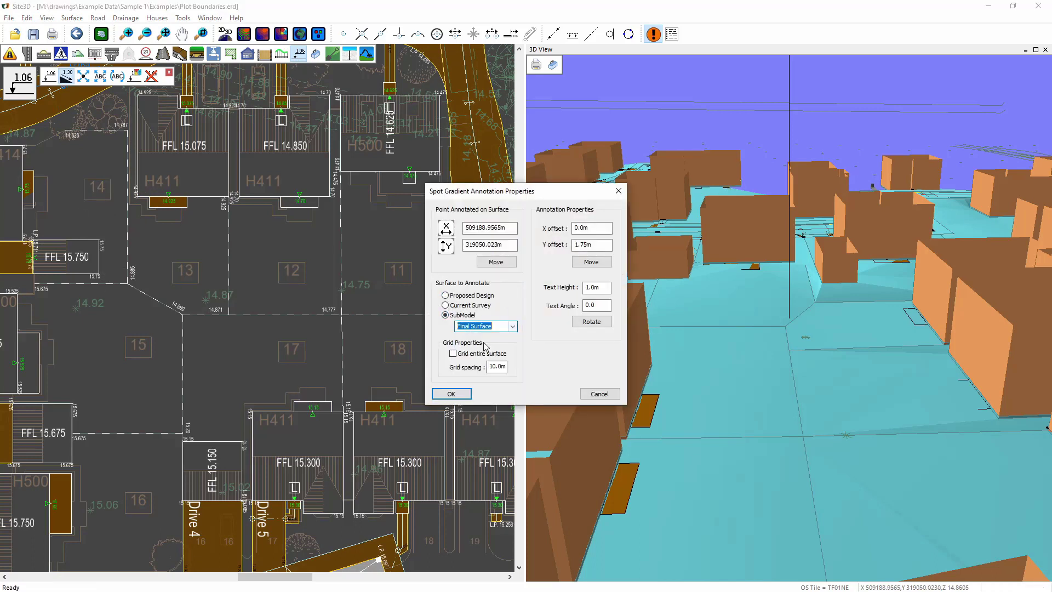
left_click(451, 393)
Place spot gradient annotations in the gardens of plots 13, 12, 11, 19, 18, 17, 15 and 16.
left_click(185, 258)
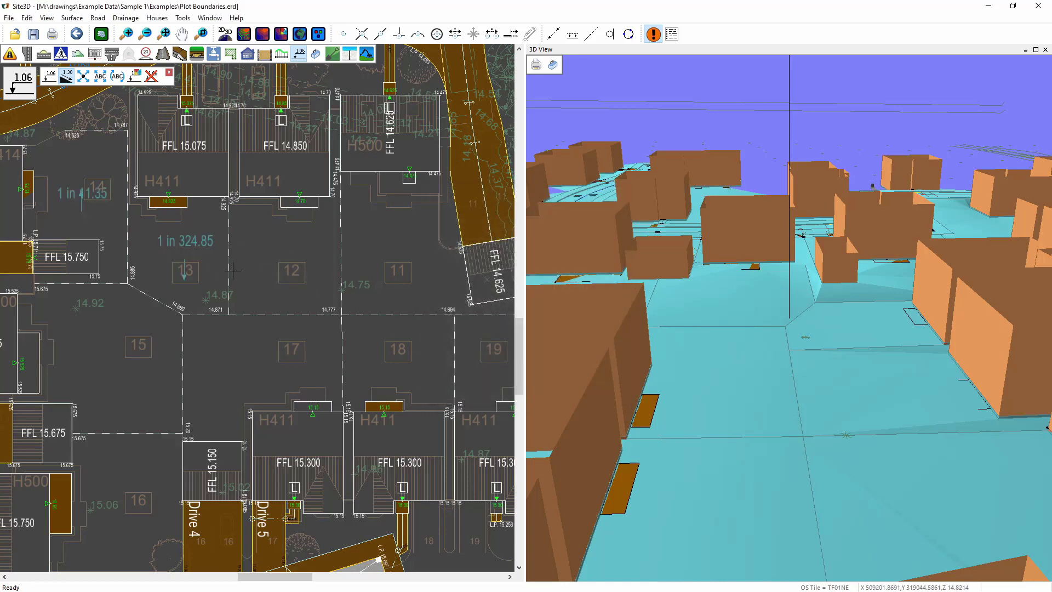
left_click(286, 258)
left_click(388, 258)
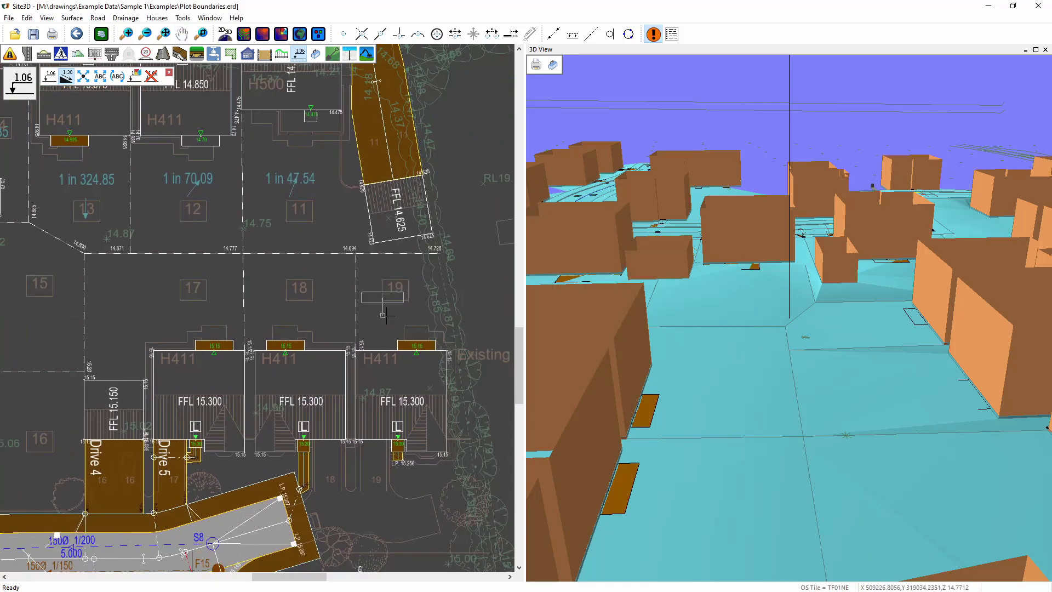
left_click(315, 310)
left_click(171, 309)
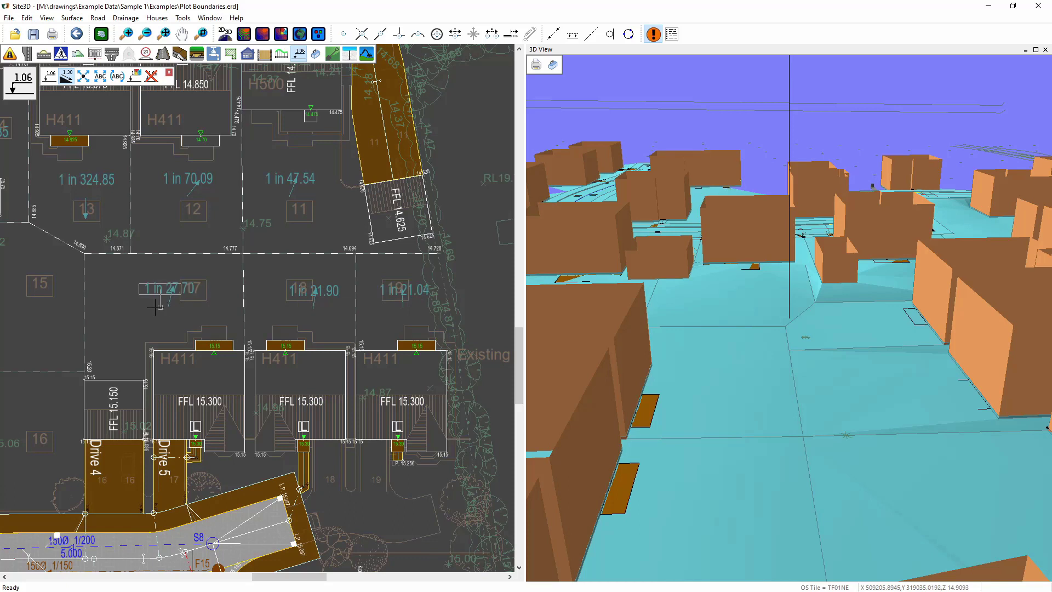
left_click(84, 299)
left_click(91, 418)
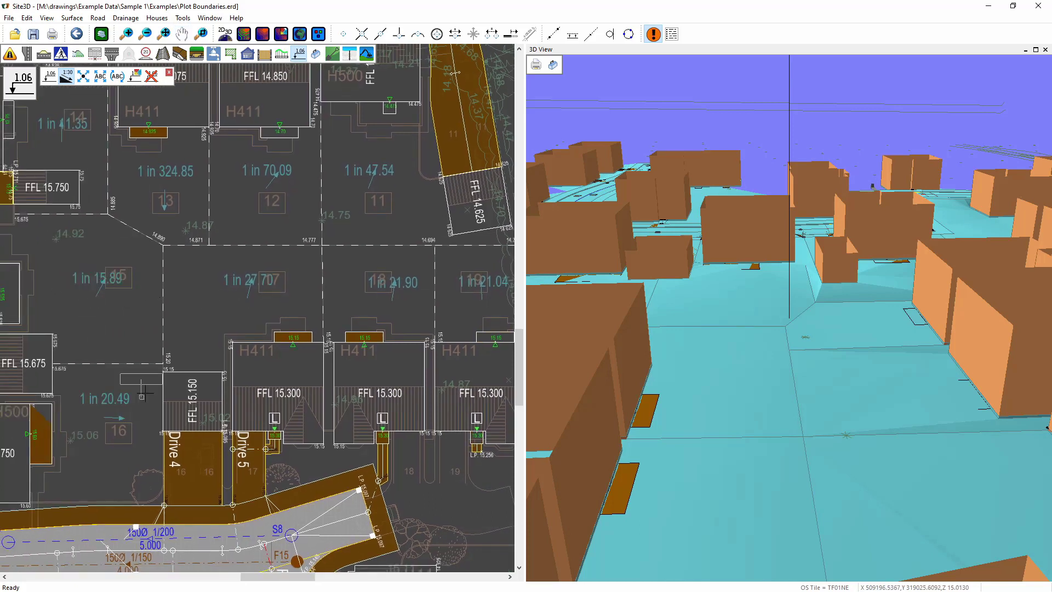
right_click(119, 371)
left_click(117, 366)
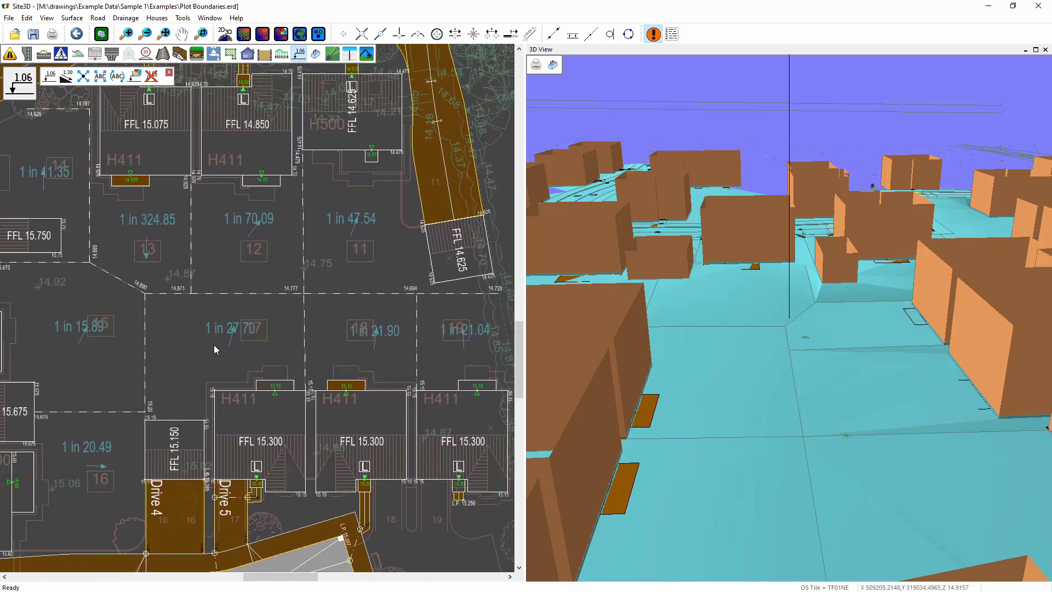
Move the gradient annotation texts of plots 14 and 11 clear of their plot numbers and arrows.
left_click(100, 76)
left_click(57, 173)
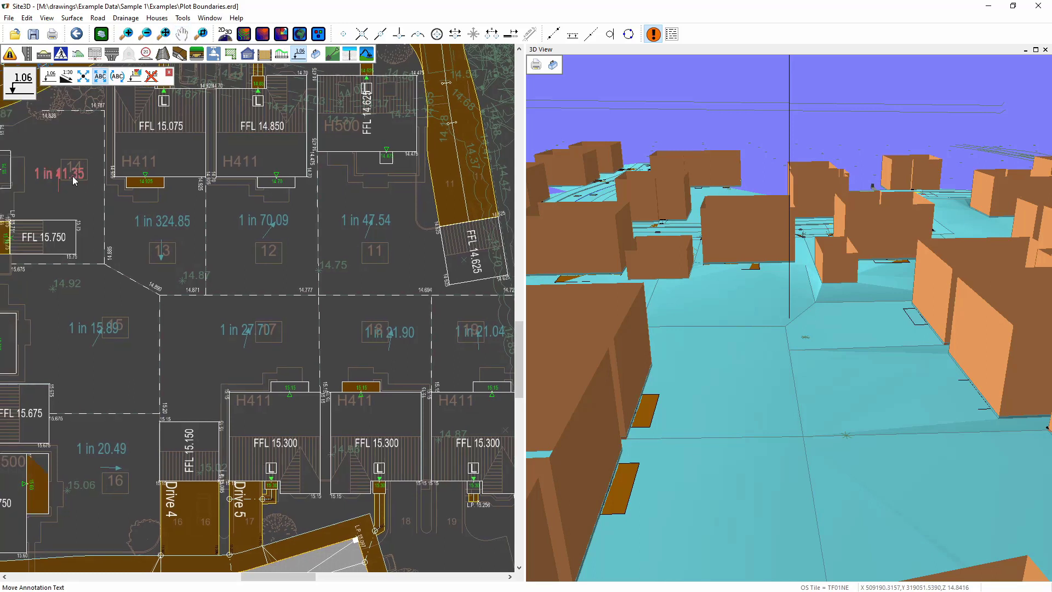
left_click(52, 149)
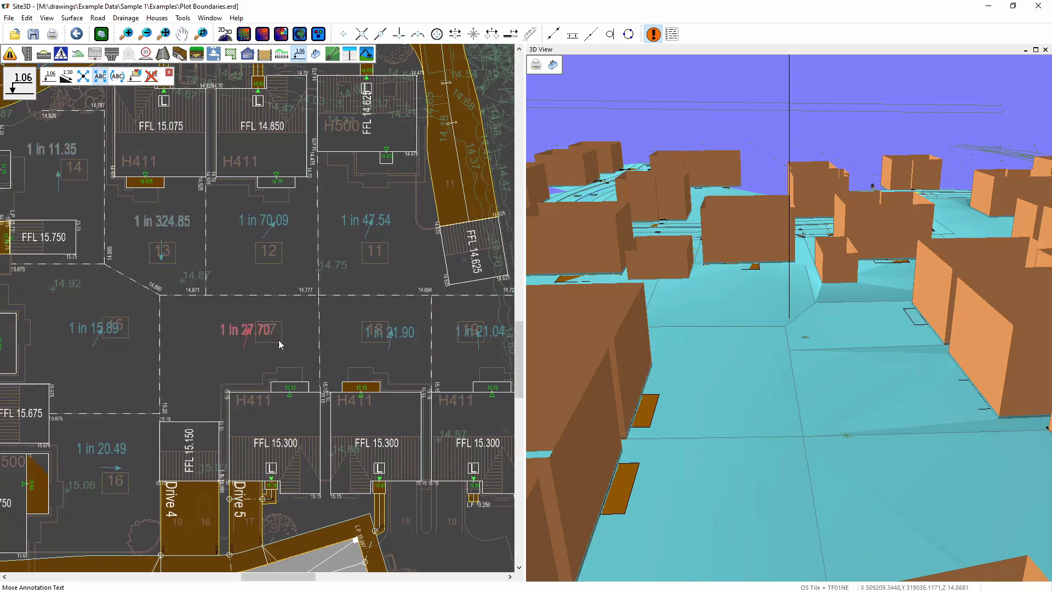
middle_click_drag(333, 319, 319, 298)
left_click(352, 200)
left_click(344, 192)
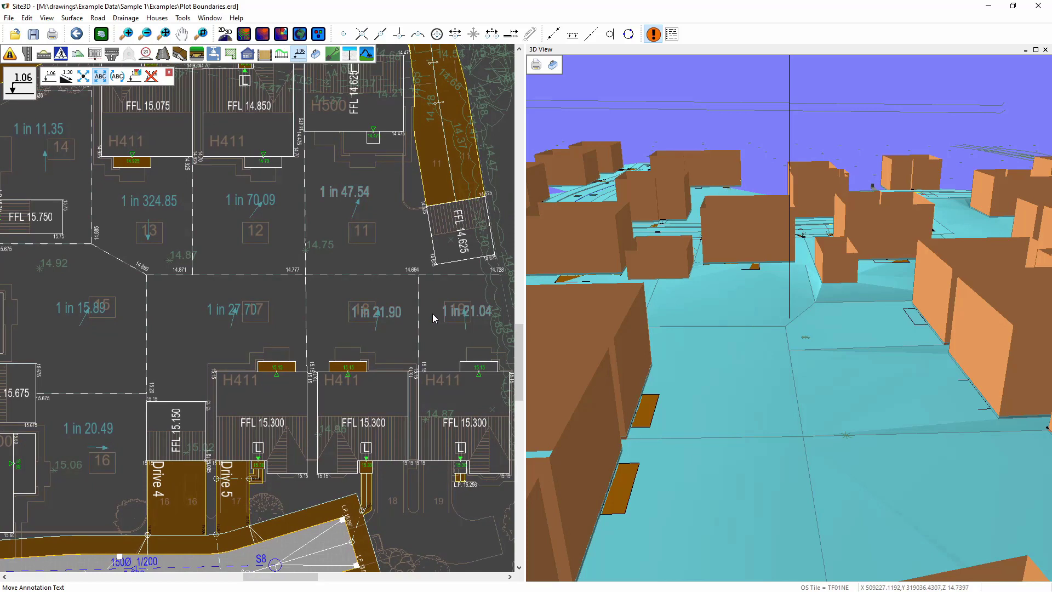
Move the gradient annotation texts of plots 18, 17 and 15 clear of their plot numbers and arrows.
left_click(382, 296)
left_click(233, 310)
left_click(220, 300)
left_click(77, 315)
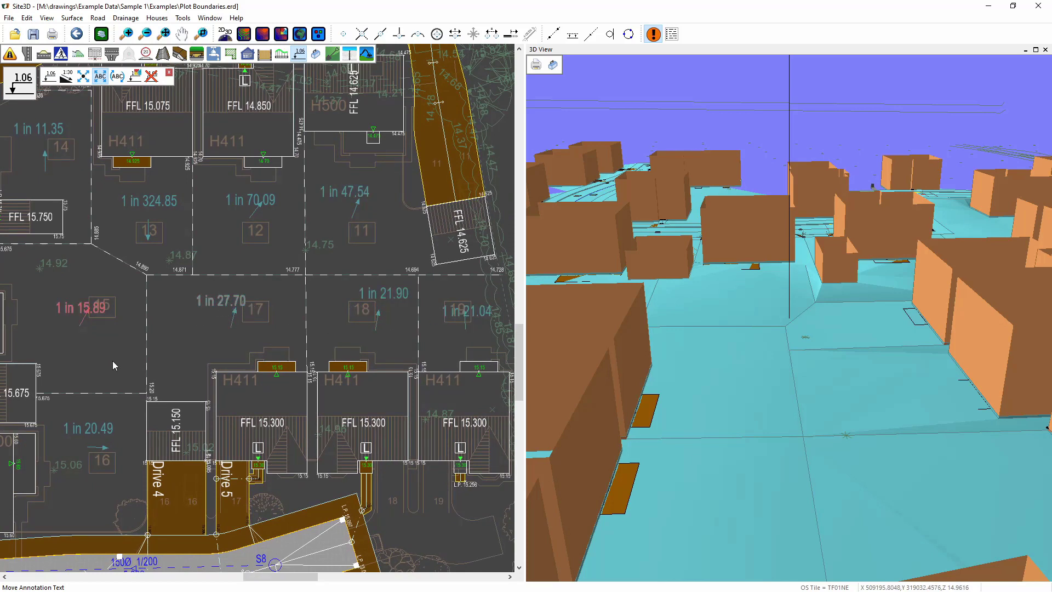
left_click(66, 302)
middle_click_drag(217, 284, 241, 318)
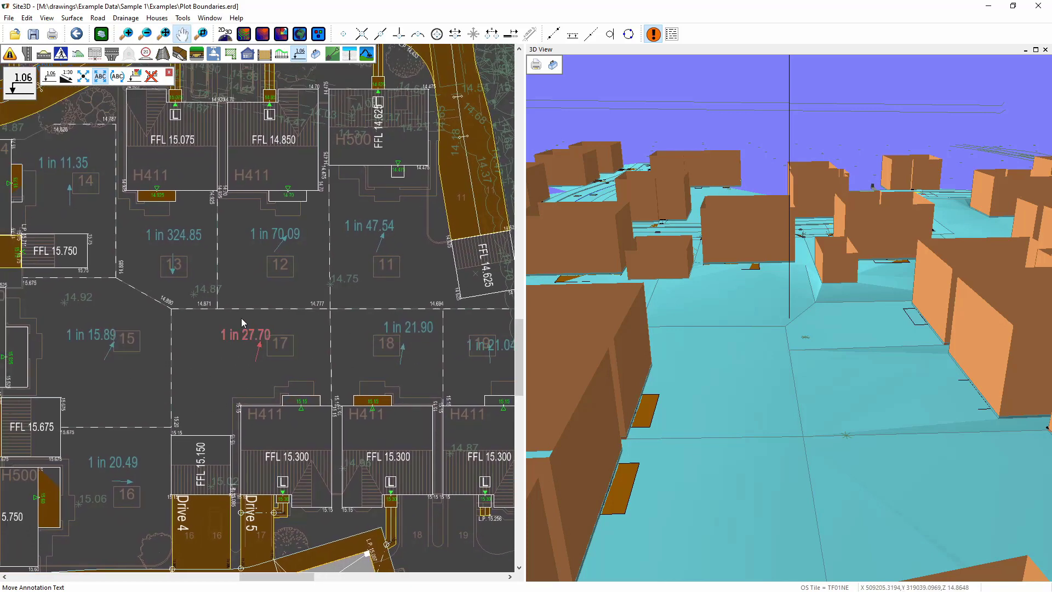
right_click(236, 296)
left_click(213, 303)
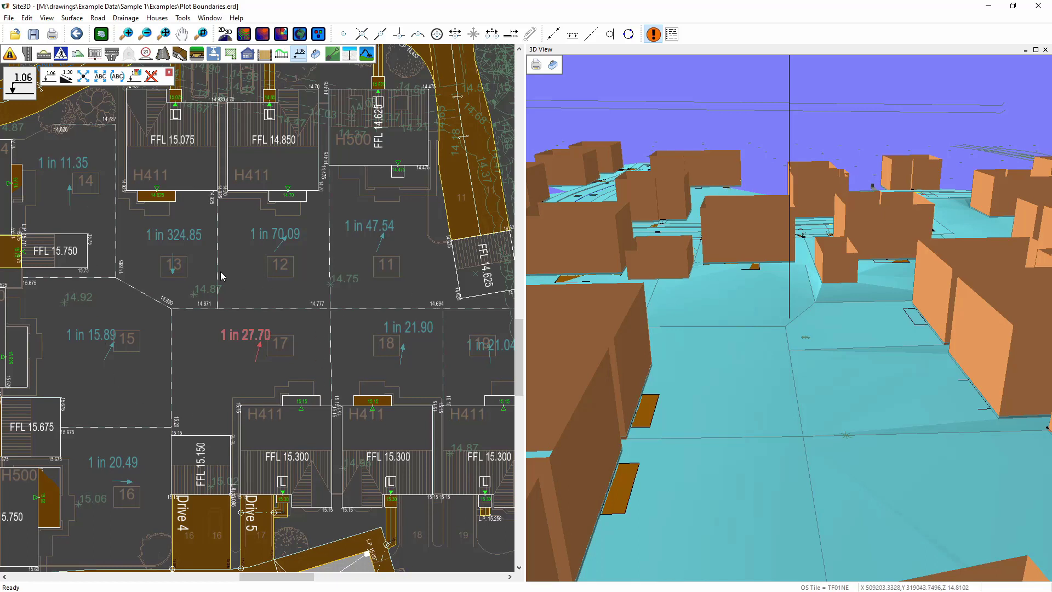
Set the level of plot 14's boundary end near the trees, beside the FFL 15.900 house, to 15.5.
left_click(265, 53)
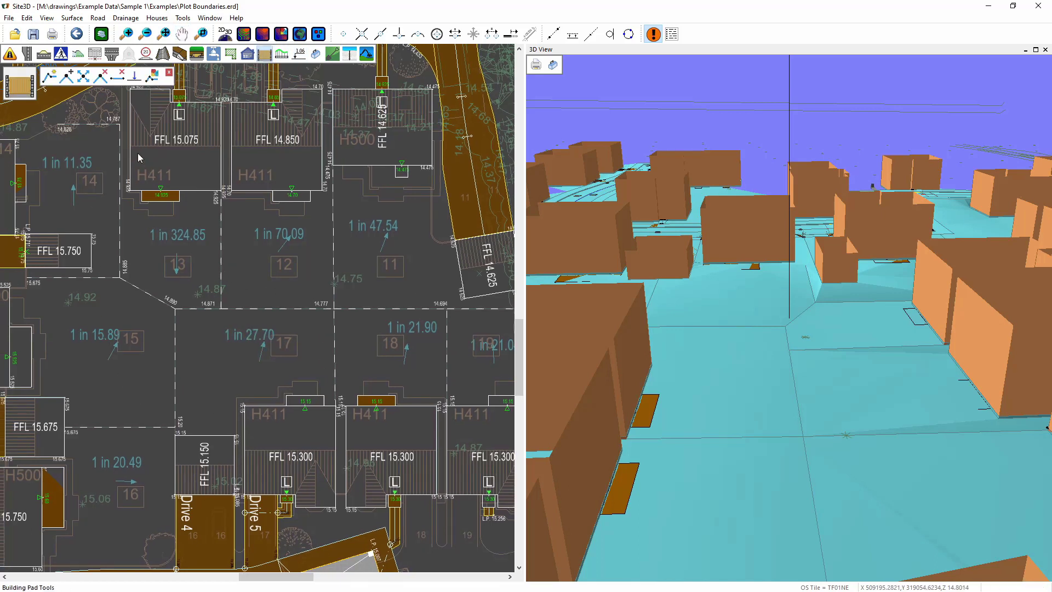
left_click(134, 75)
scroll(111, 214, "up", 5)
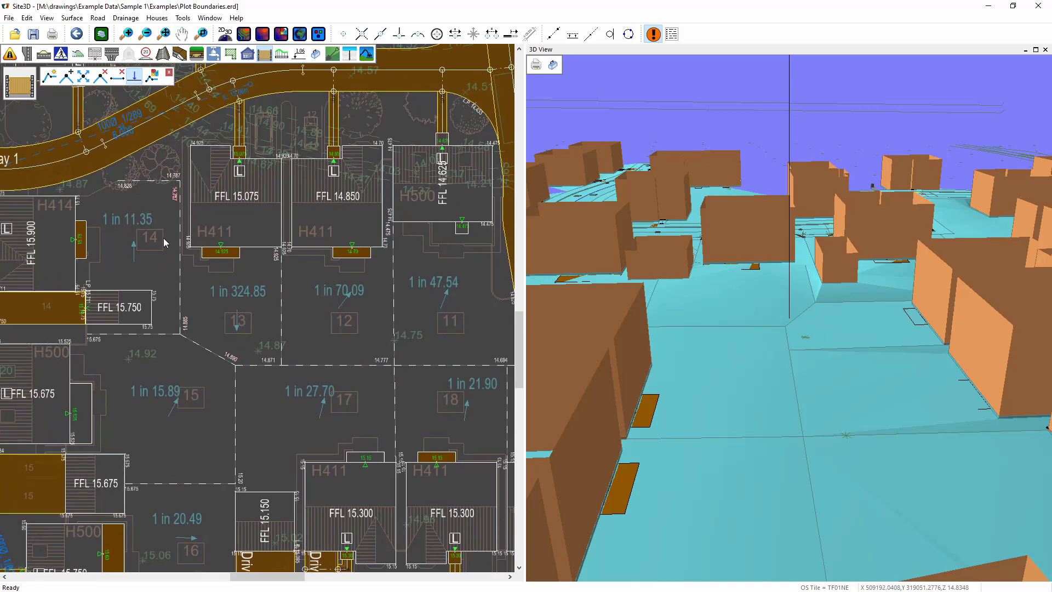
middle_click_drag(151, 254, 166, 261)
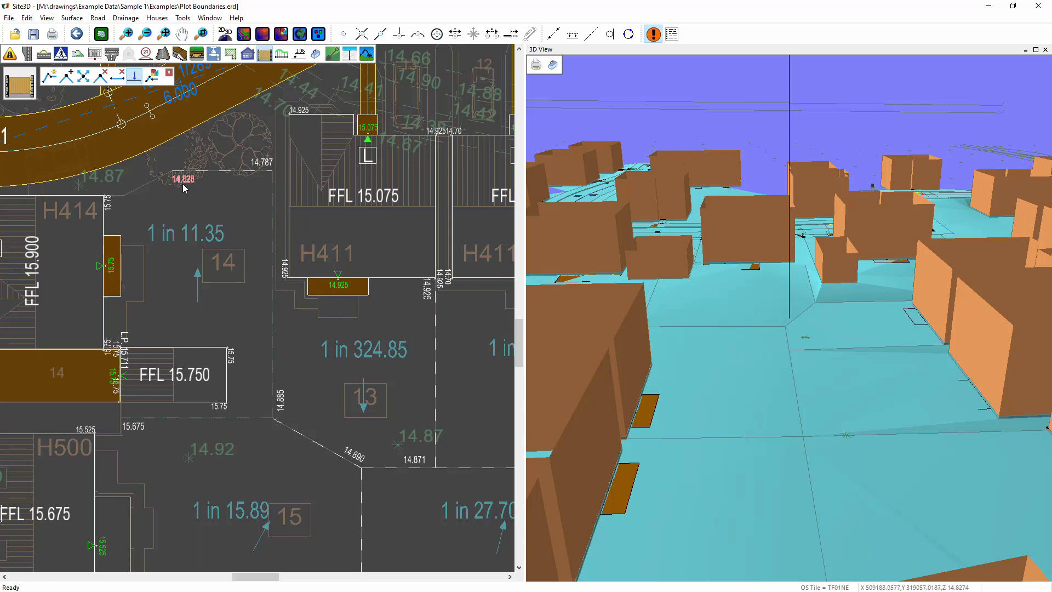
left_click(183, 182)
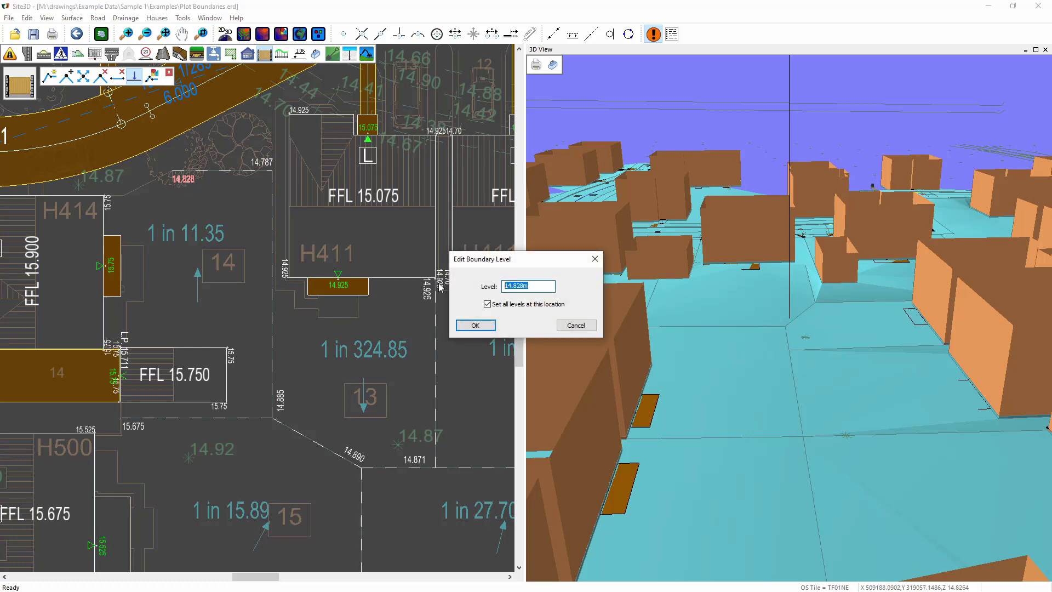
type("15.5")
left_click(474, 325)
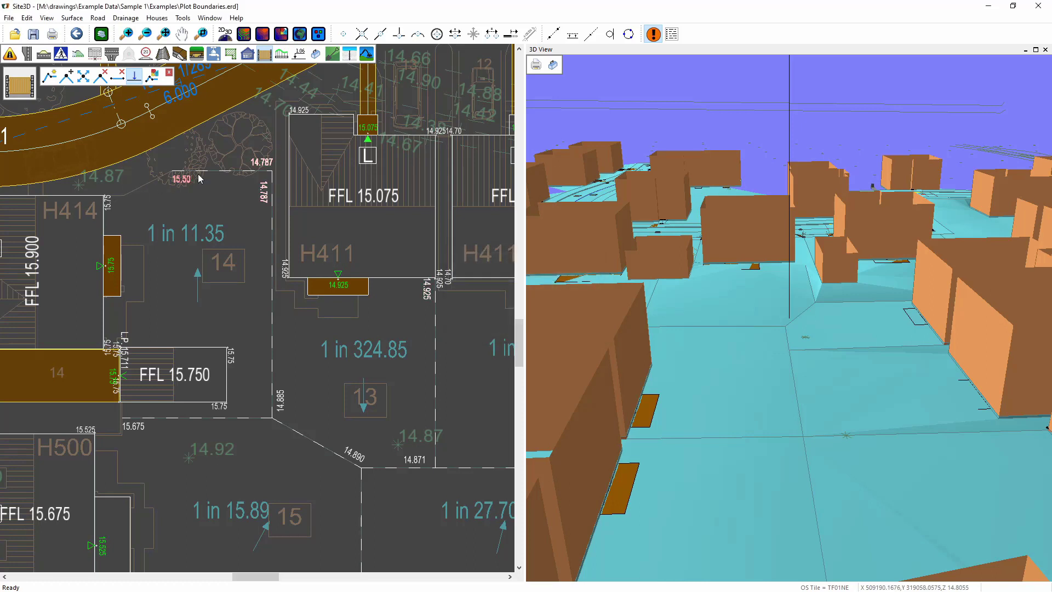
Set plot 14's tree-side boundary level at the corner near the FFL 15.075 house to 14.925, without setting all levels at this location.
scroll(246, 197, "up", 2)
middle_click_drag(242, 196, 215, 238)
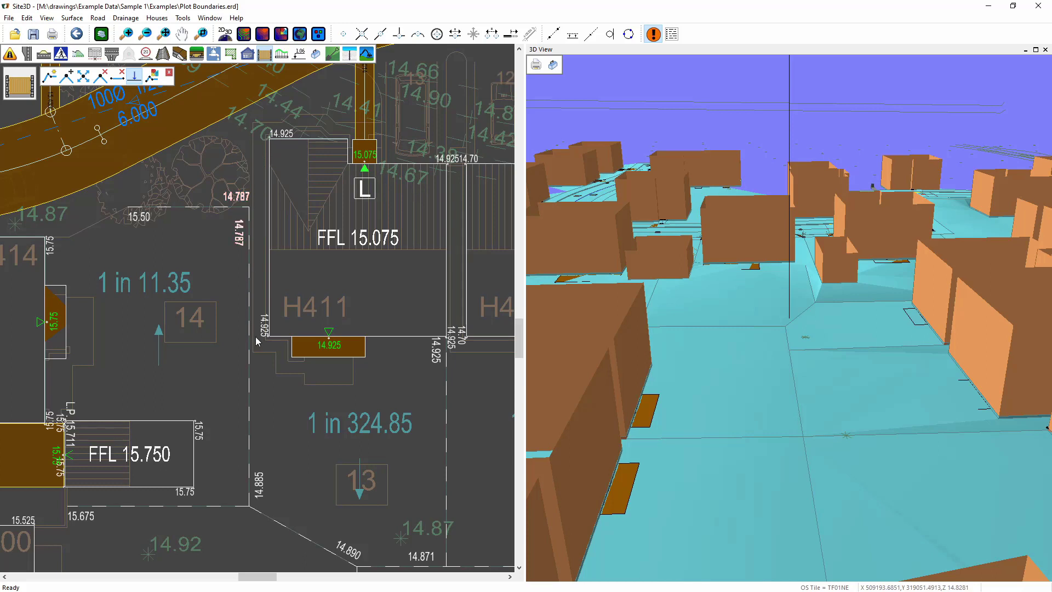
left_click(240, 198)
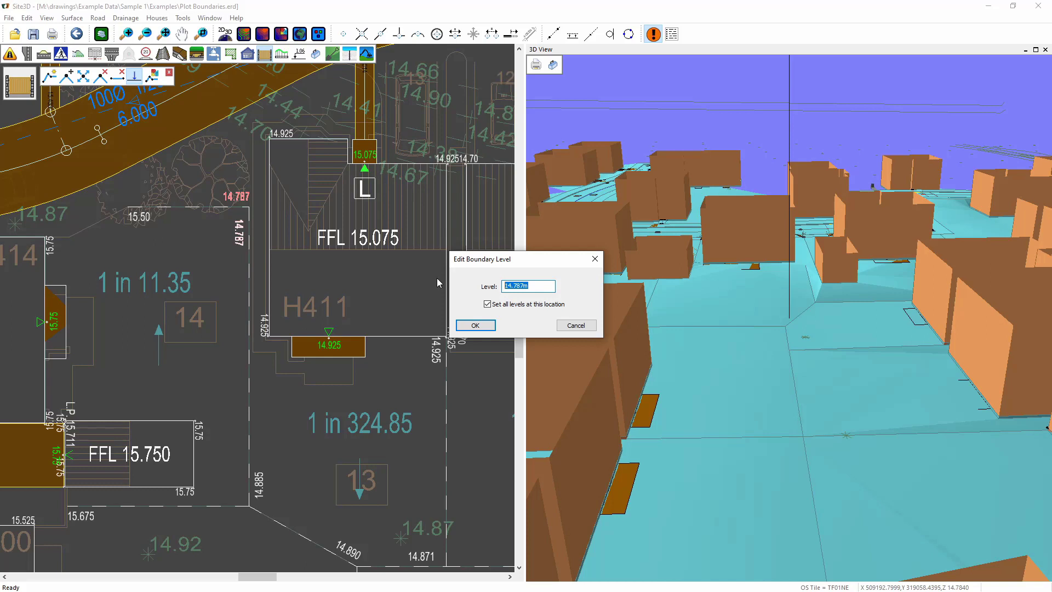
type("14.925")
left_click(487, 305)
left_click(476, 325)
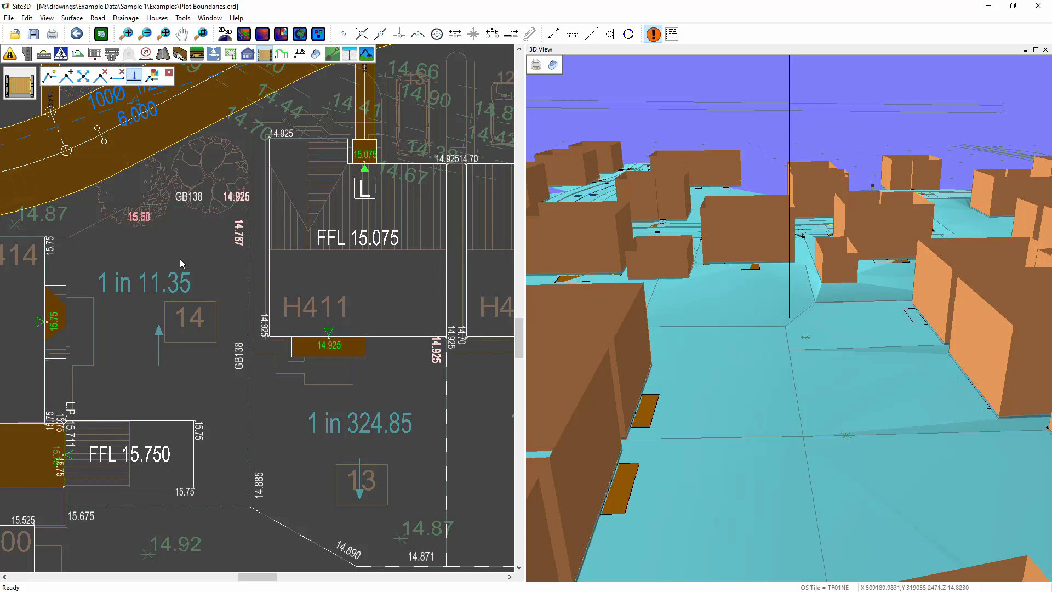
Set the level of the boundary between plots 14 and 13 at its tree-side end to 15.2, for that level only.
left_click(236, 235)
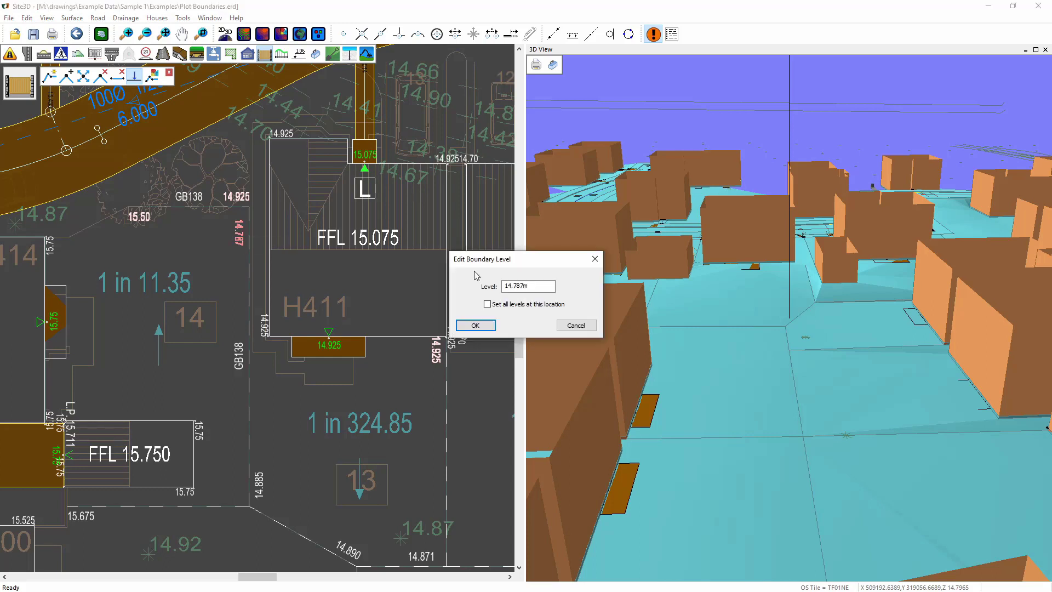
left_click_drag(530, 285, 491, 283)
type("15.2")
left_click(489, 325)
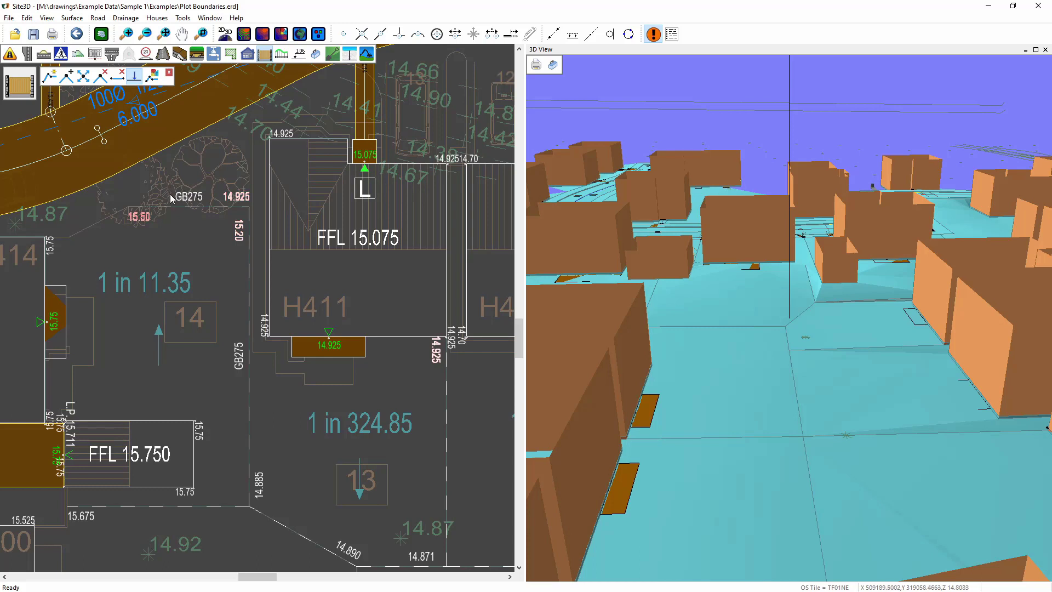
Set the level of the boundary between plots 14 and 15, at the corner shared with plot 13, to 15.5 only.
middle_click_drag(229, 306, 224, 271)
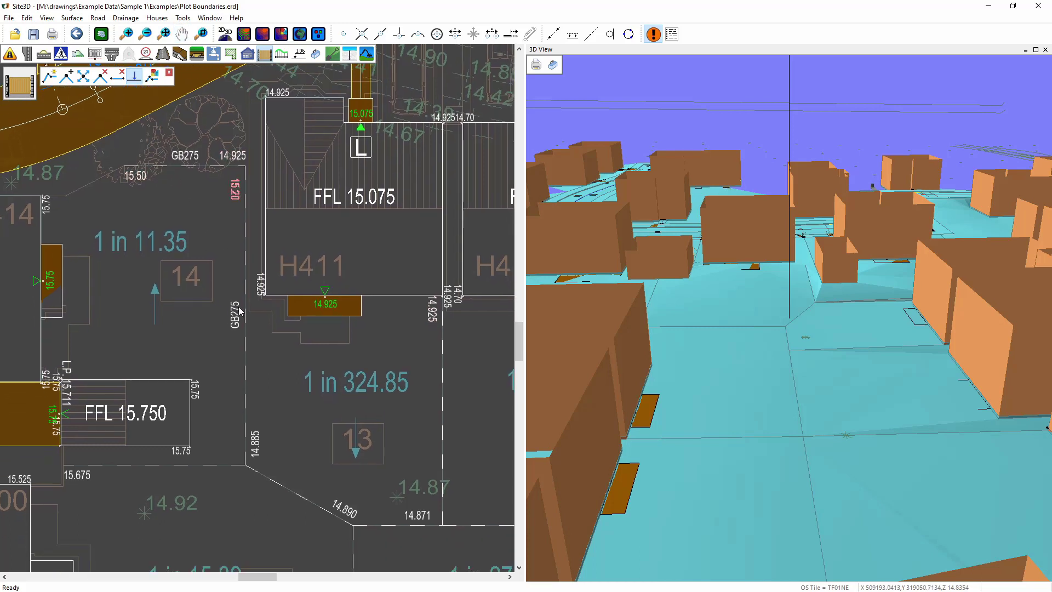
middle_click_drag(246, 351, 237, 259)
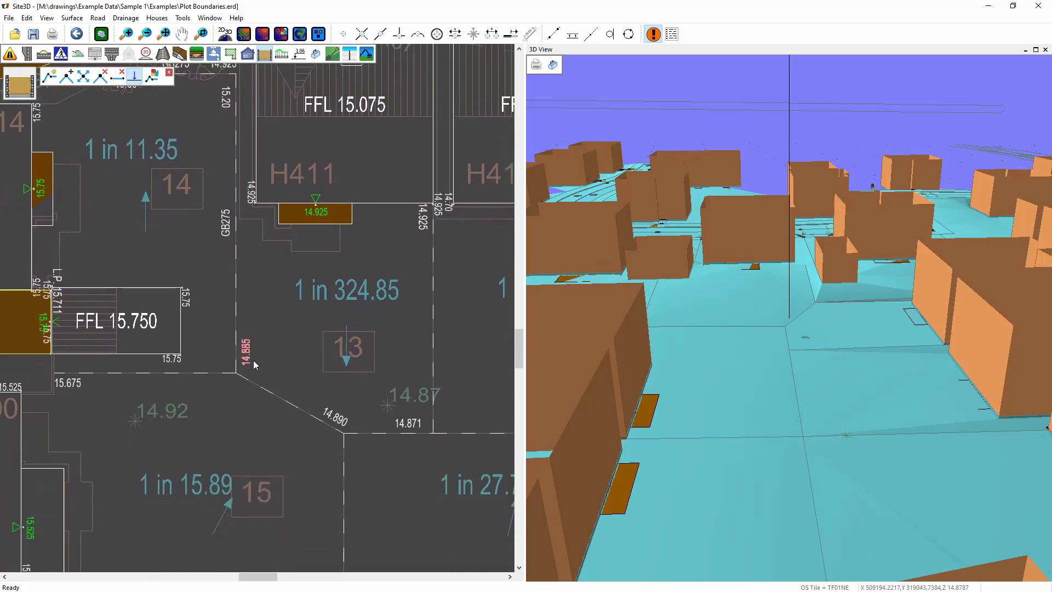
middle_click_drag(254, 365, 285, 334)
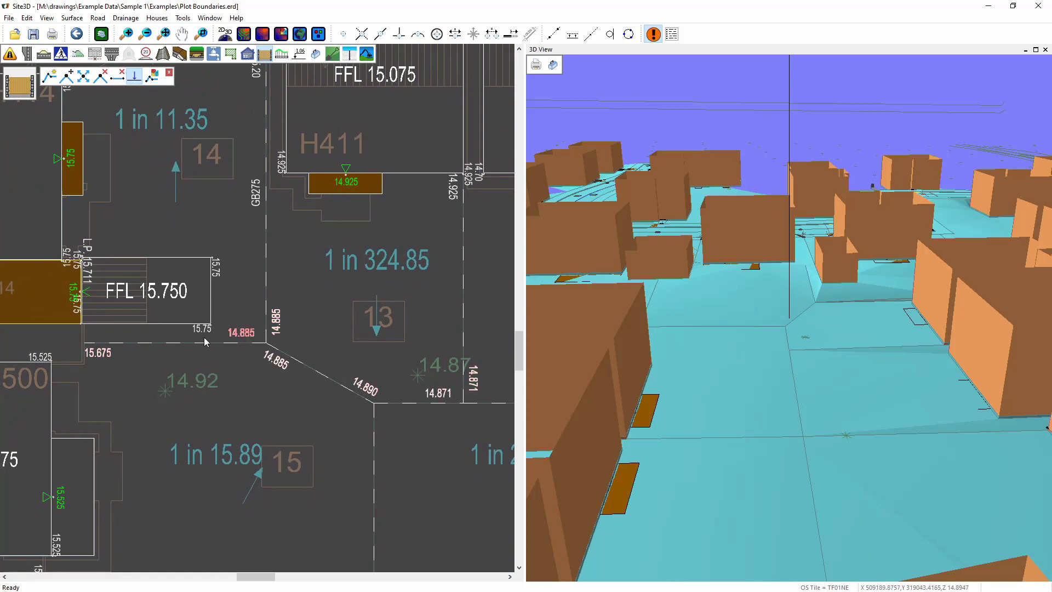
scroll(242, 334, "up", 2)
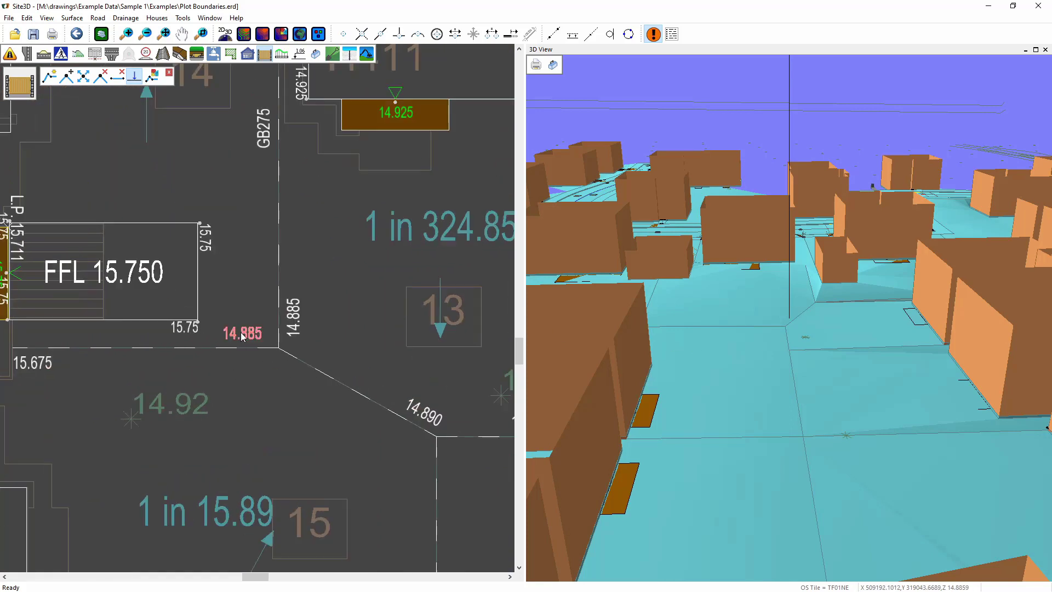
left_click(242, 335)
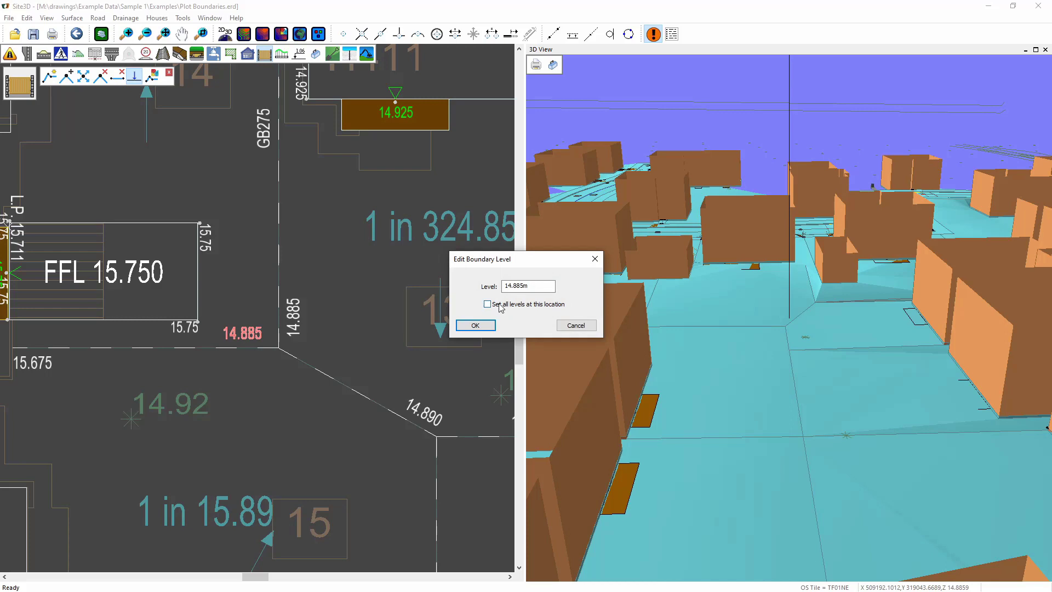
left_click_drag(535, 285, 485, 284)
type("15.5")
left_click(487, 326)
Set the level of the diagonal boundary between plots 13 and 15, at the corner shared with plot 14, to 15.1 only.
middle_click_drag(212, 328, 225, 350)
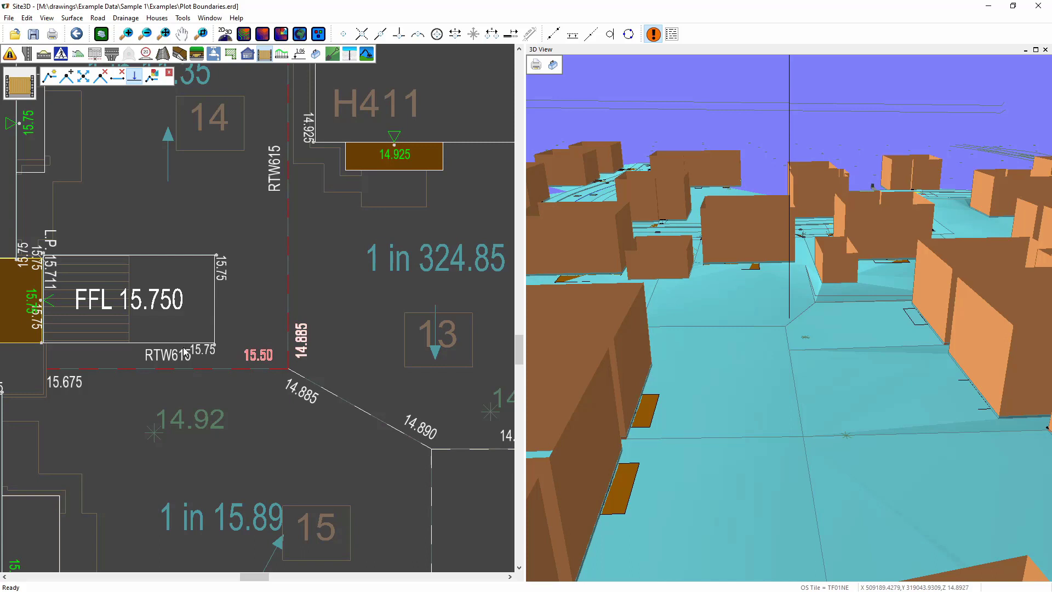
middle_click_drag(287, 353, 272, 332)
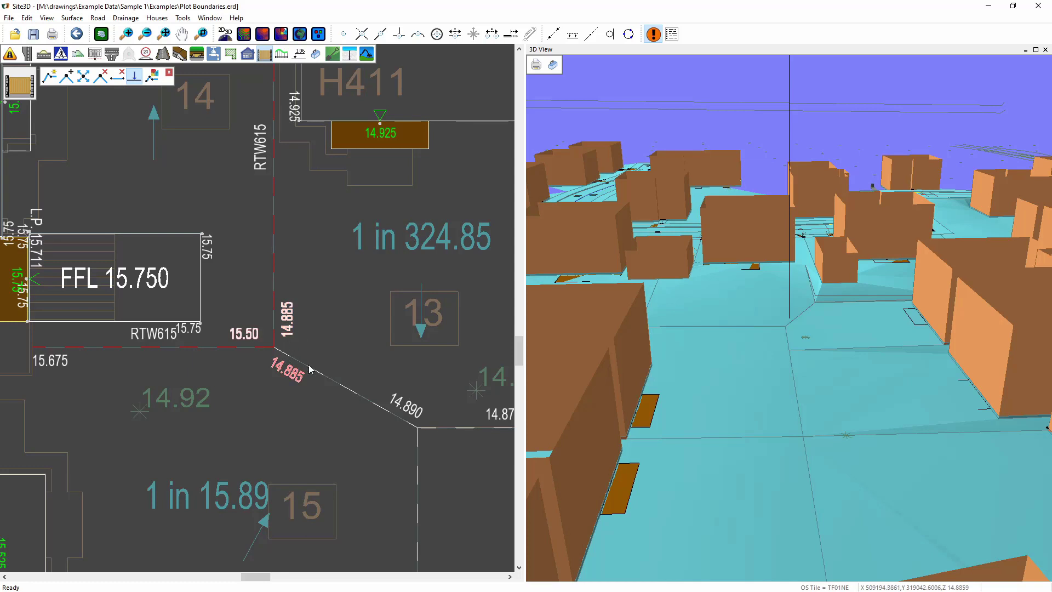
scroll(268, 413, "down", 2)
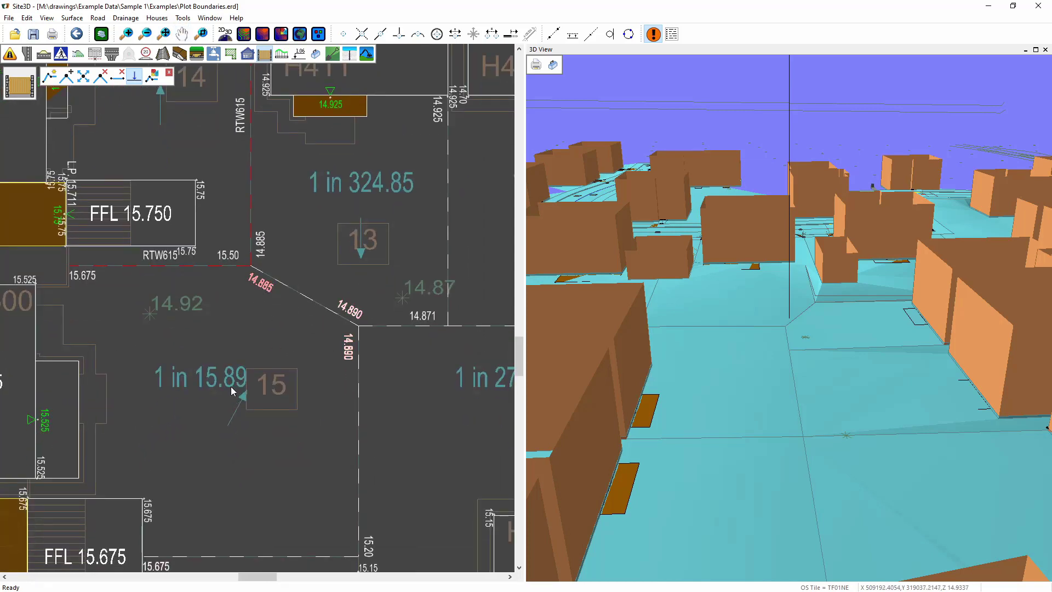
left_click(262, 287)
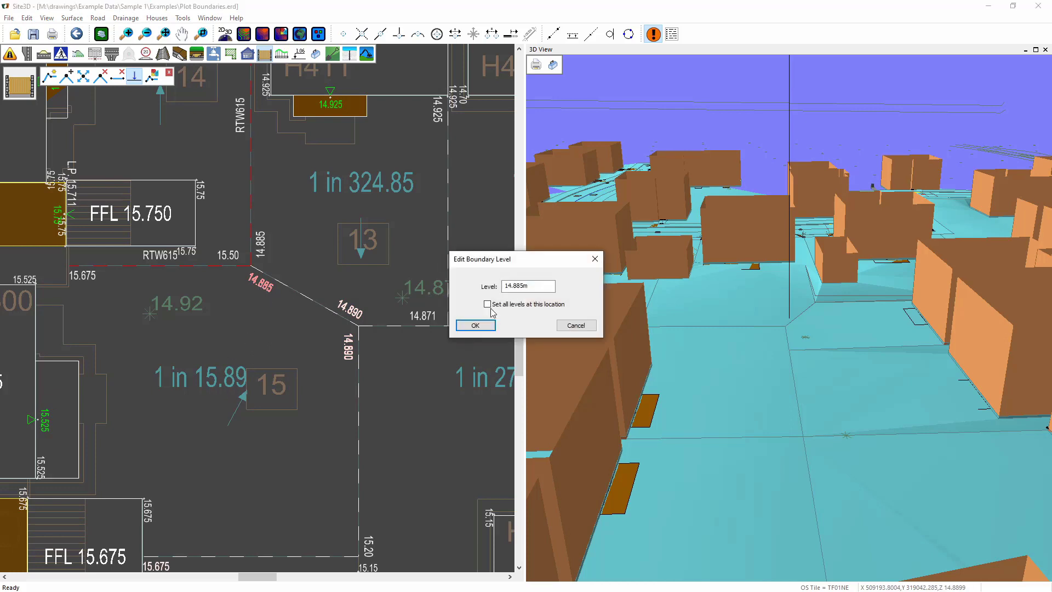
left_click_drag(532, 287, 467, 290)
type("15.1")
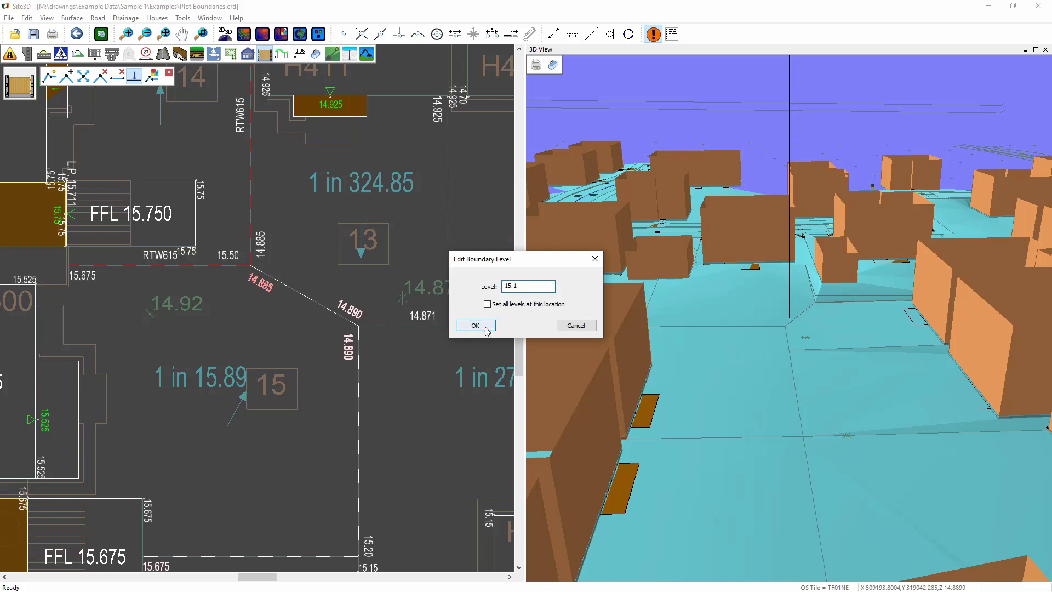
left_click(485, 330)
Set the level of the boundary between plots 14 and 13, at the corner shared with plot 15, to 15.1.
left_click(260, 241)
left_click_drag(550, 286, 476, 286)
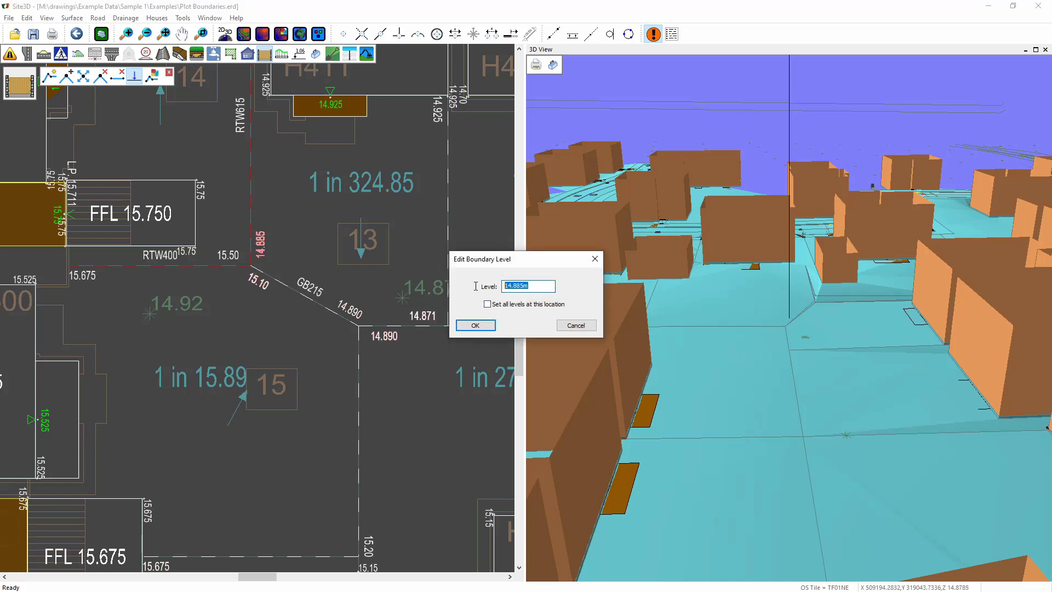
type("15.1")
left_click(475, 325)
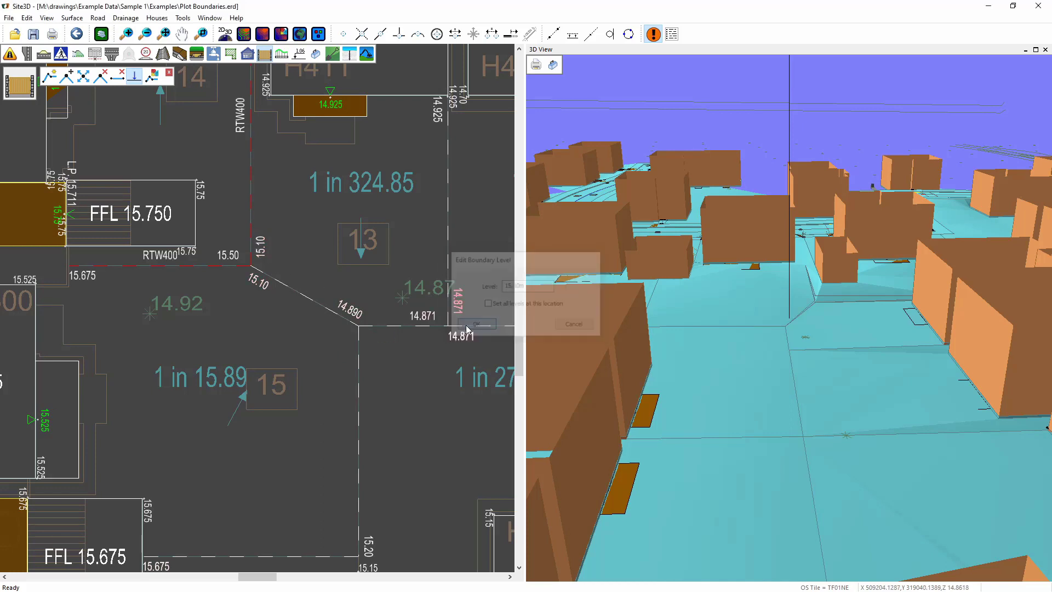
Set all boundary levels at the corner shared by plots 13, 15 and 17 to 15.1.
left_click(355, 314)
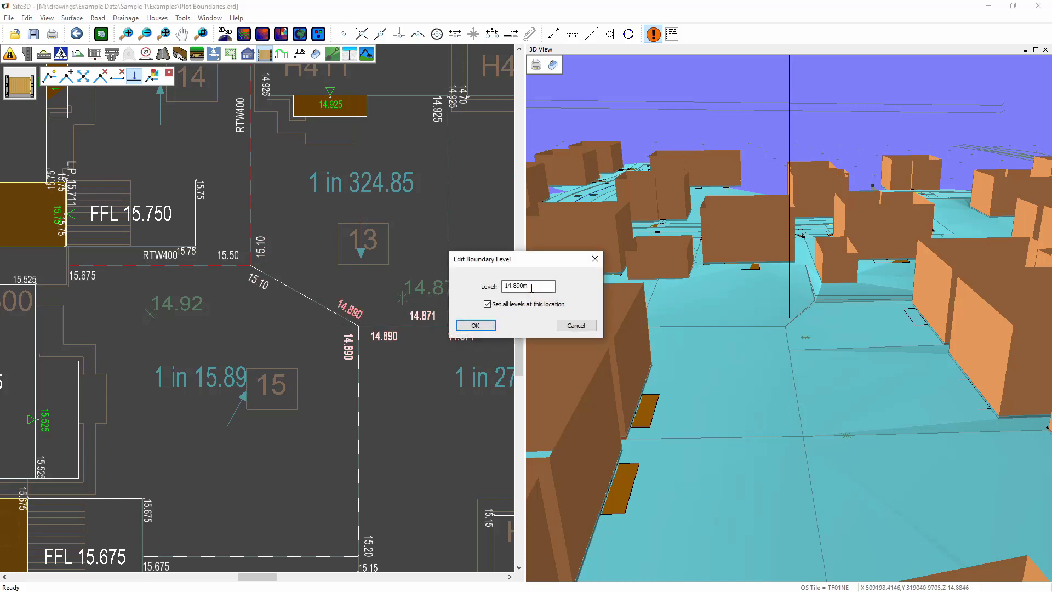
left_click_drag(551, 286, 465, 286)
type("15.1")
left_click(476, 326)
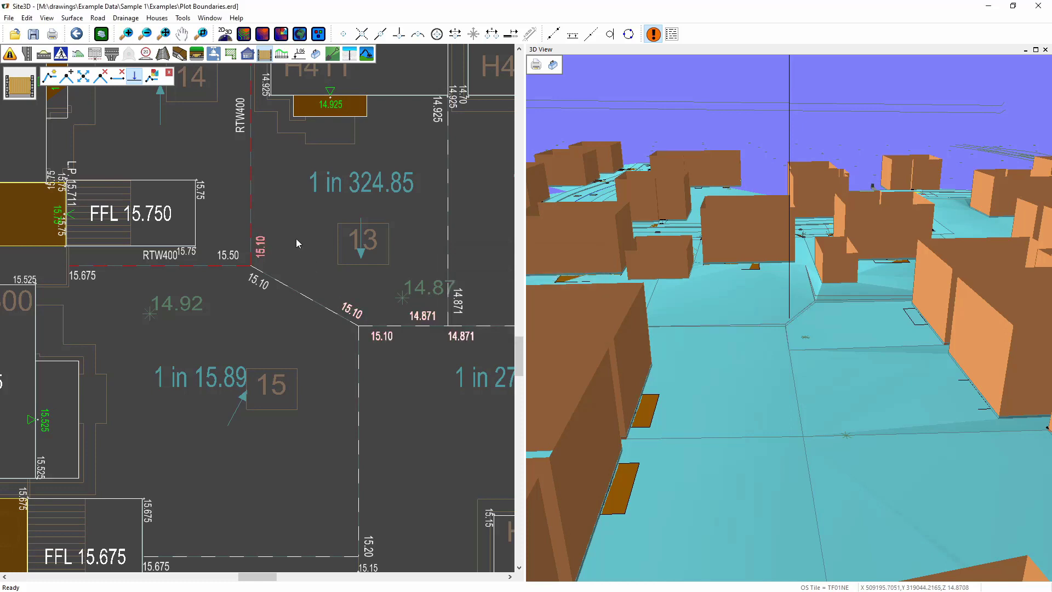
Recreate the final surface from the edited boundary levels.
middle_click_drag(296, 236, 303, 279)
scroll(303, 281, "down", 2)
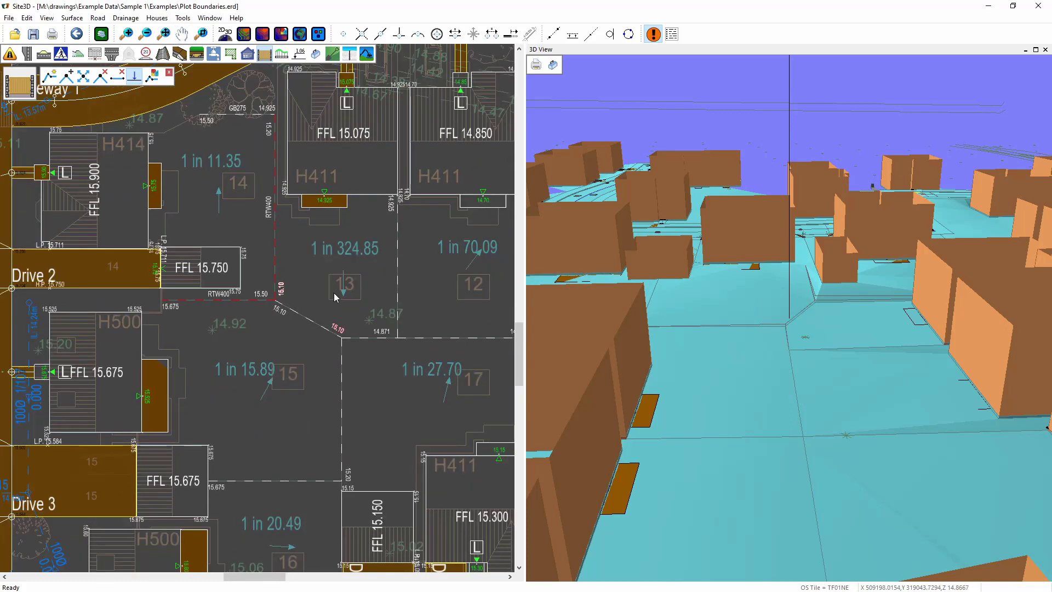
right_click(332, 296)
left_click(328, 298)
middle_click_drag(376, 305, 315, 290)
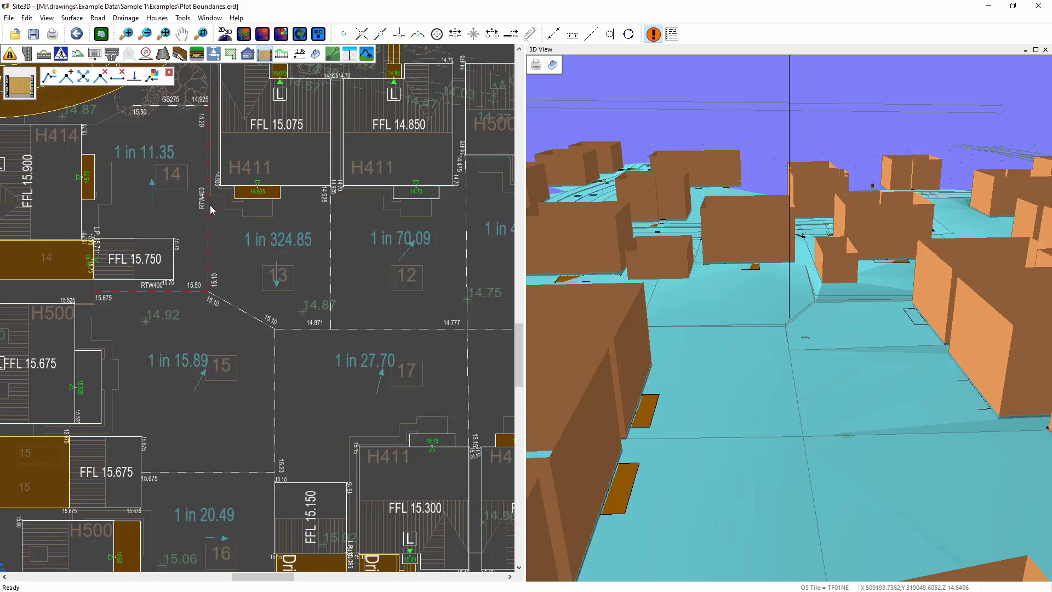
left_click(72, 18)
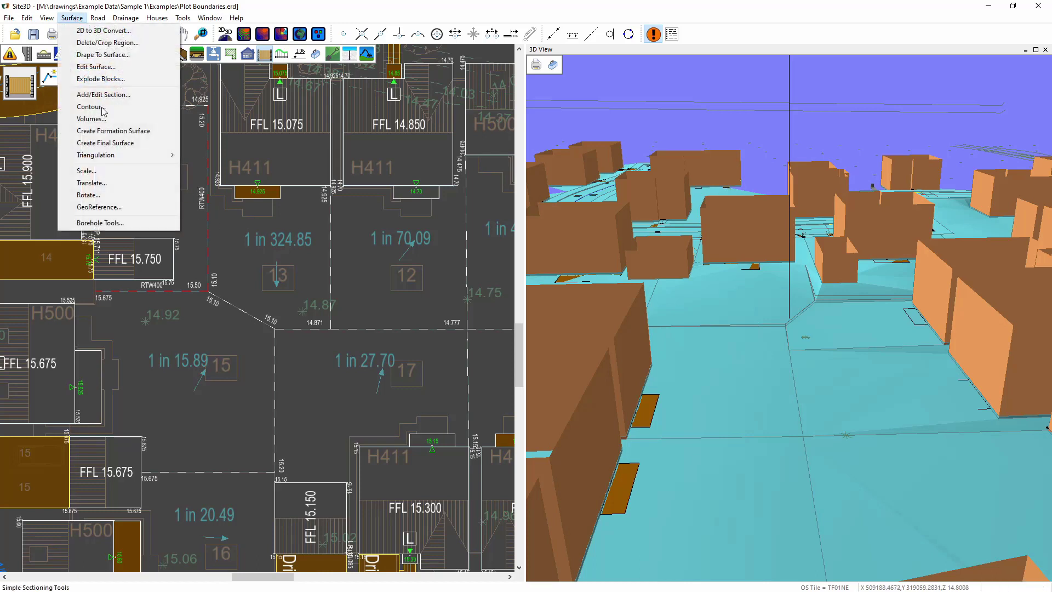
left_click(117, 144)
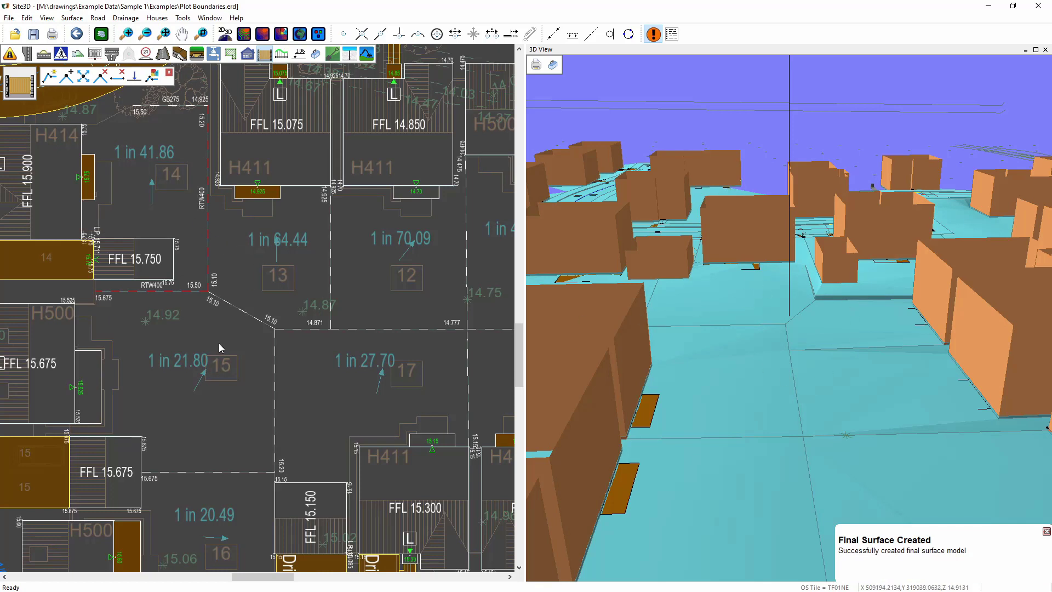
Create the formation surface and dismiss the completion message.
scroll(212, 339, "down", 1)
middle_click_drag(304, 353, 229, 335)
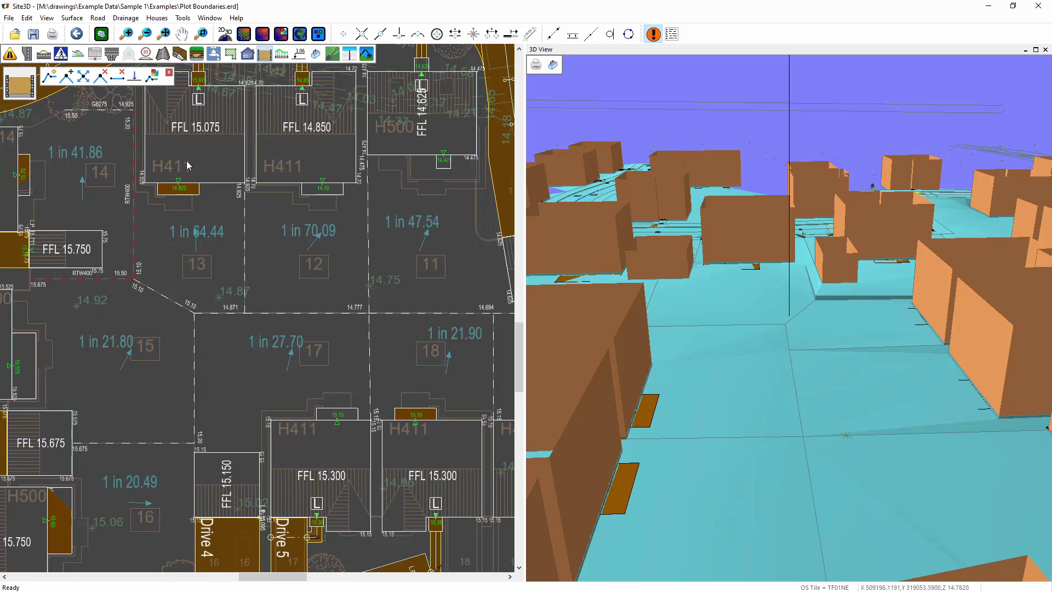
left_click(73, 18)
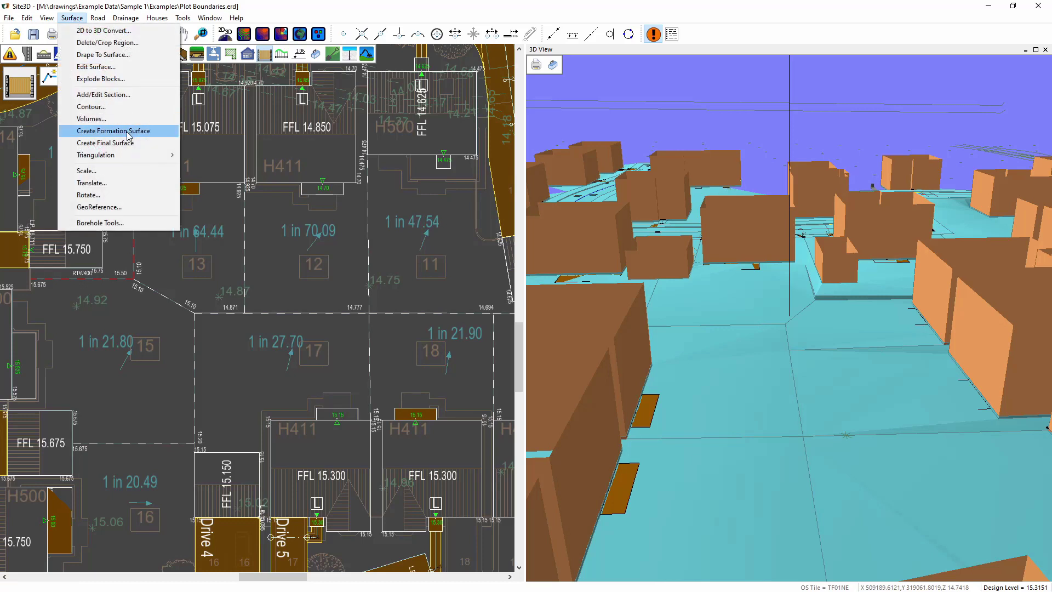
left_click(128, 135)
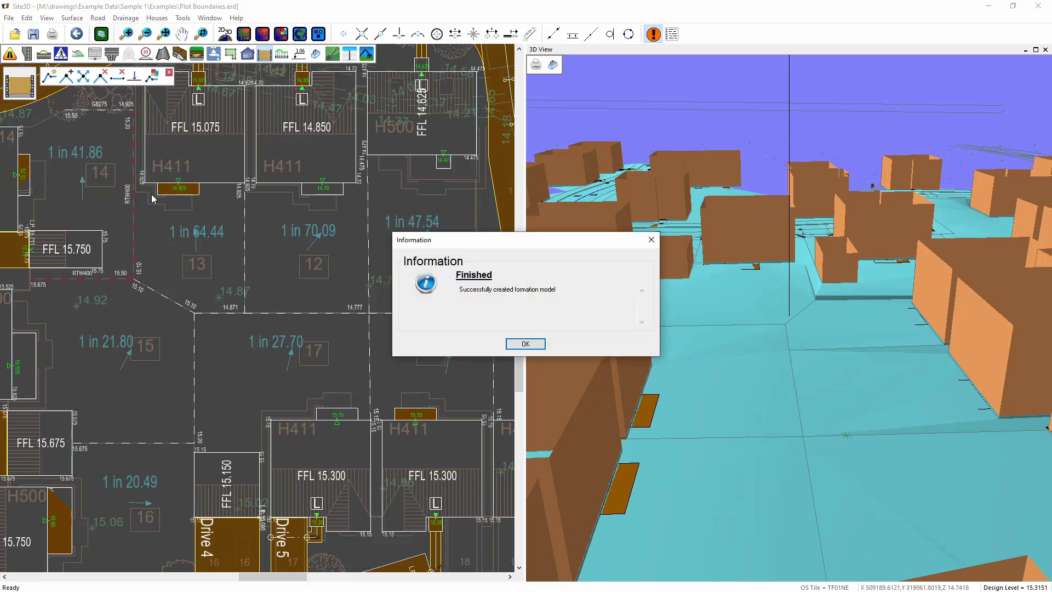
left_click(532, 346)
Hide the Final Surface in the 3D view and inspect the formation surface around the plot boundaries.
left_click_drag(755, 391, 784, 385)
scroll(783, 385, "down", 3)
right_click(682, 314)
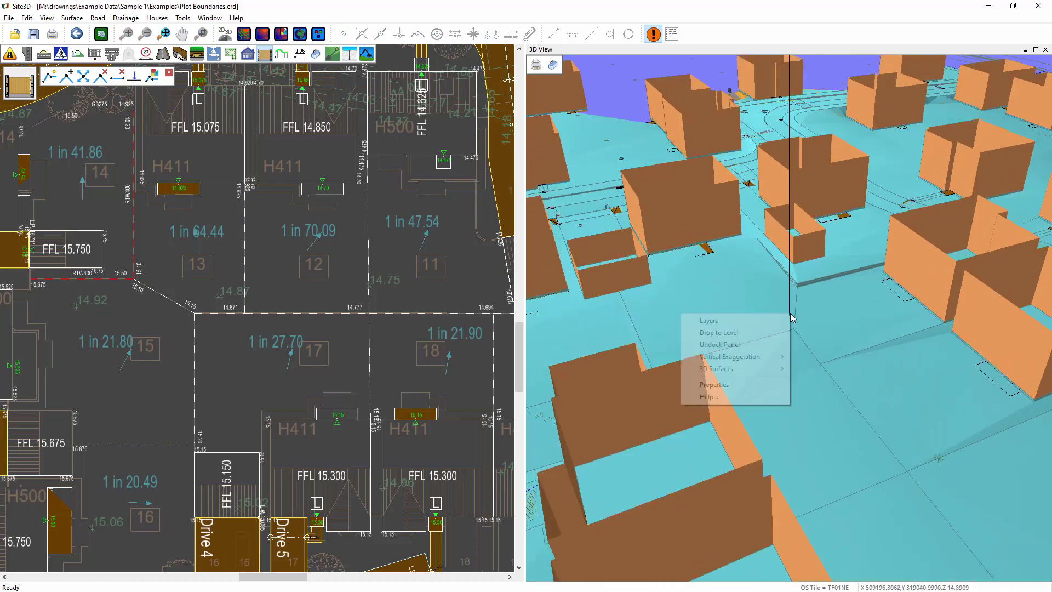
mouse_move(757, 371)
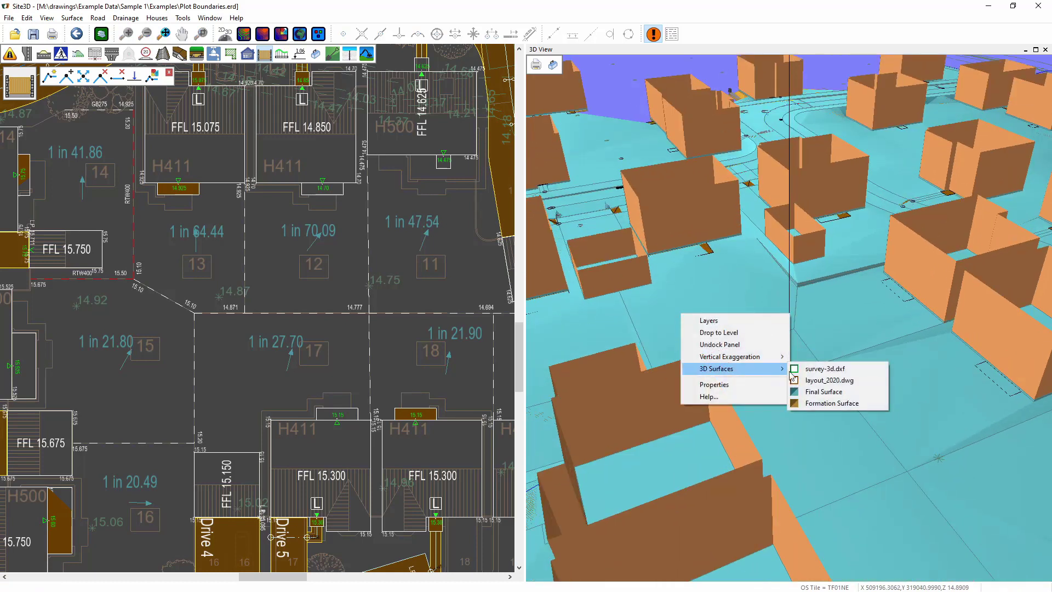
left_click(824, 392)
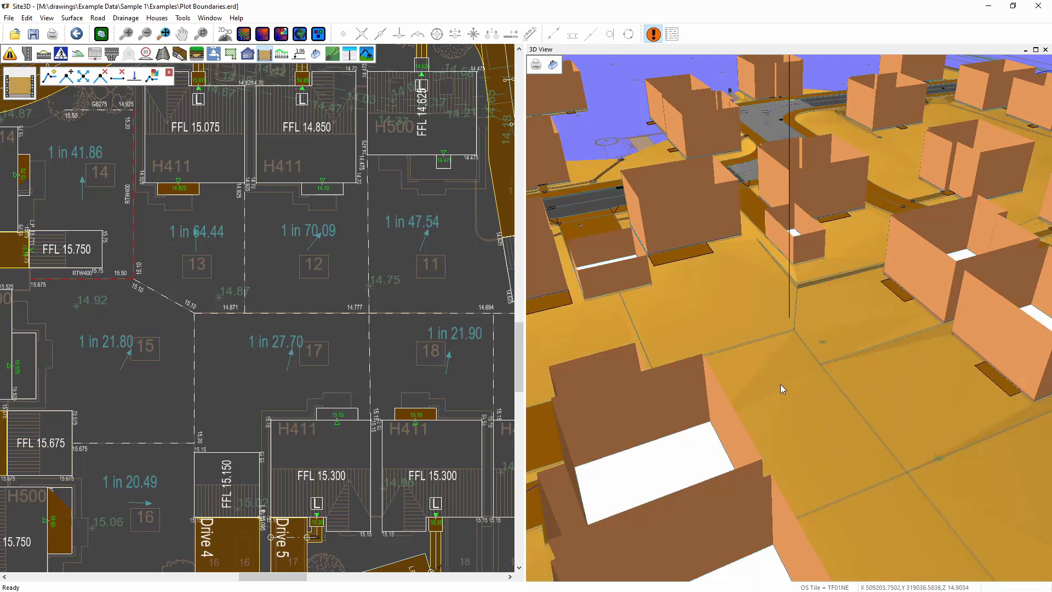
left_click_drag(798, 391, 845, 418)
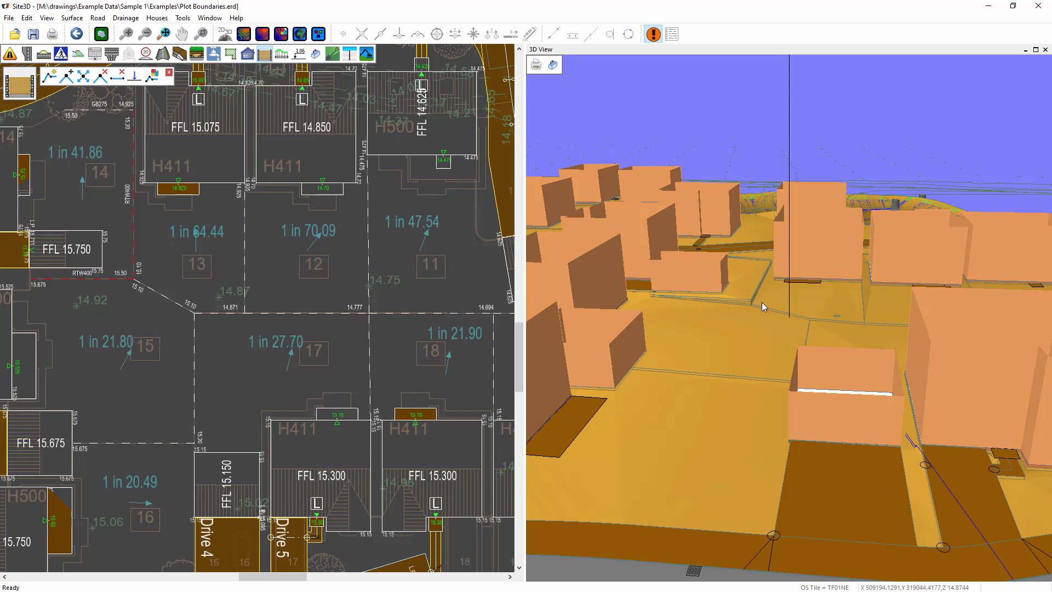